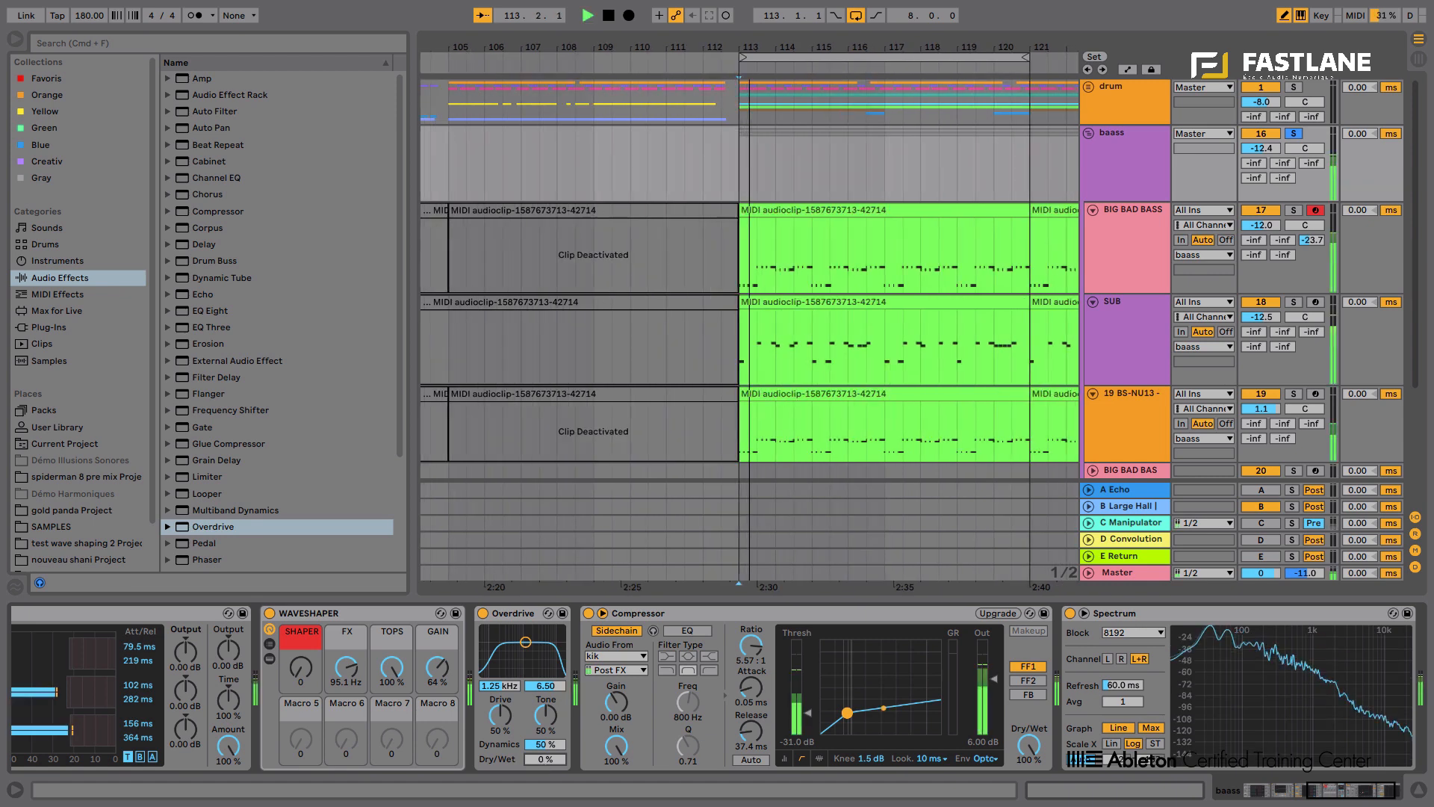
# Audition the Overdrive at 64% Dry/Wet, and again with its filter at 50.0 Hz, bandwidth 4.57 and Dry/Wet at 76%.
pyautogui.moveTo(541, 762); pyautogui.dragTo(541, 714)
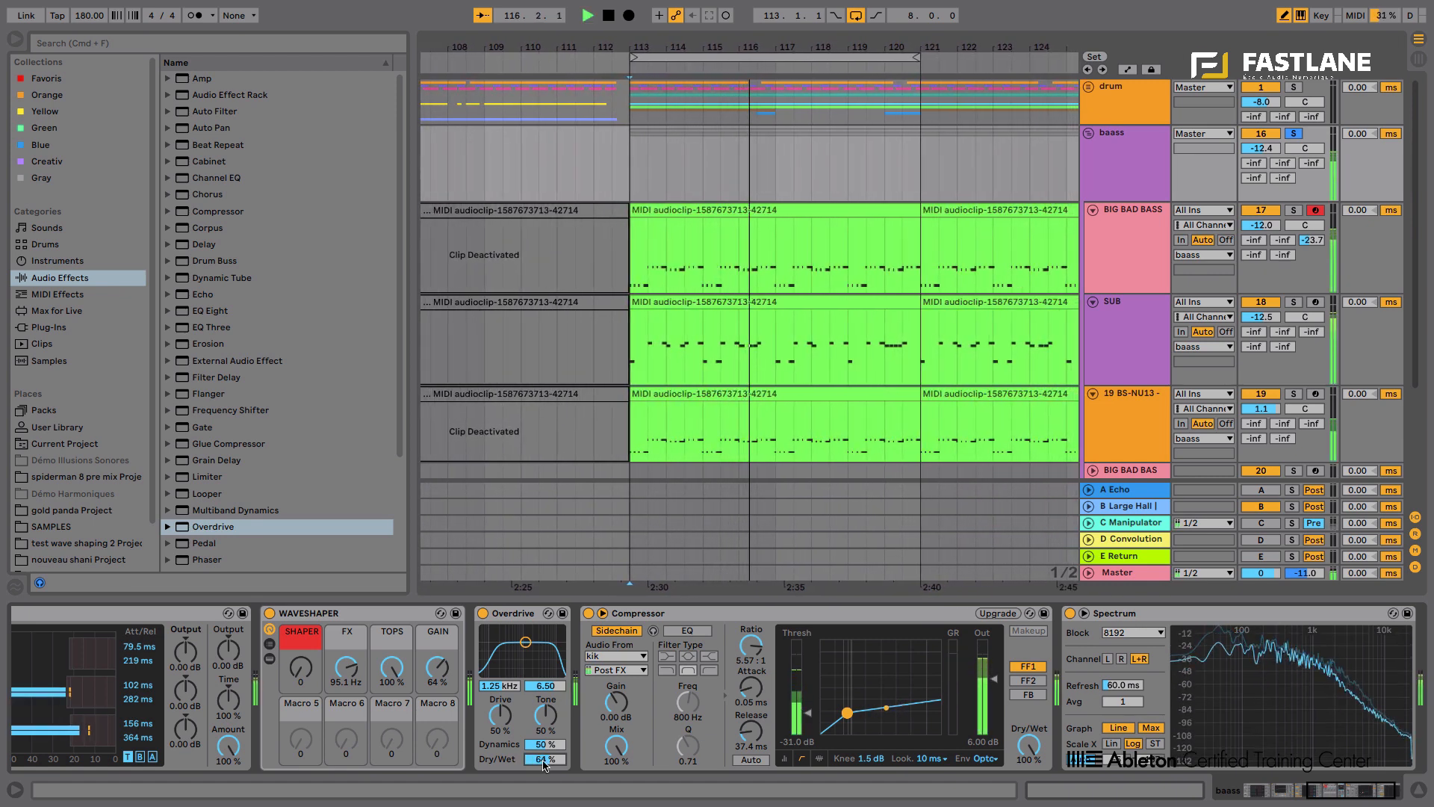
pyautogui.press('space')
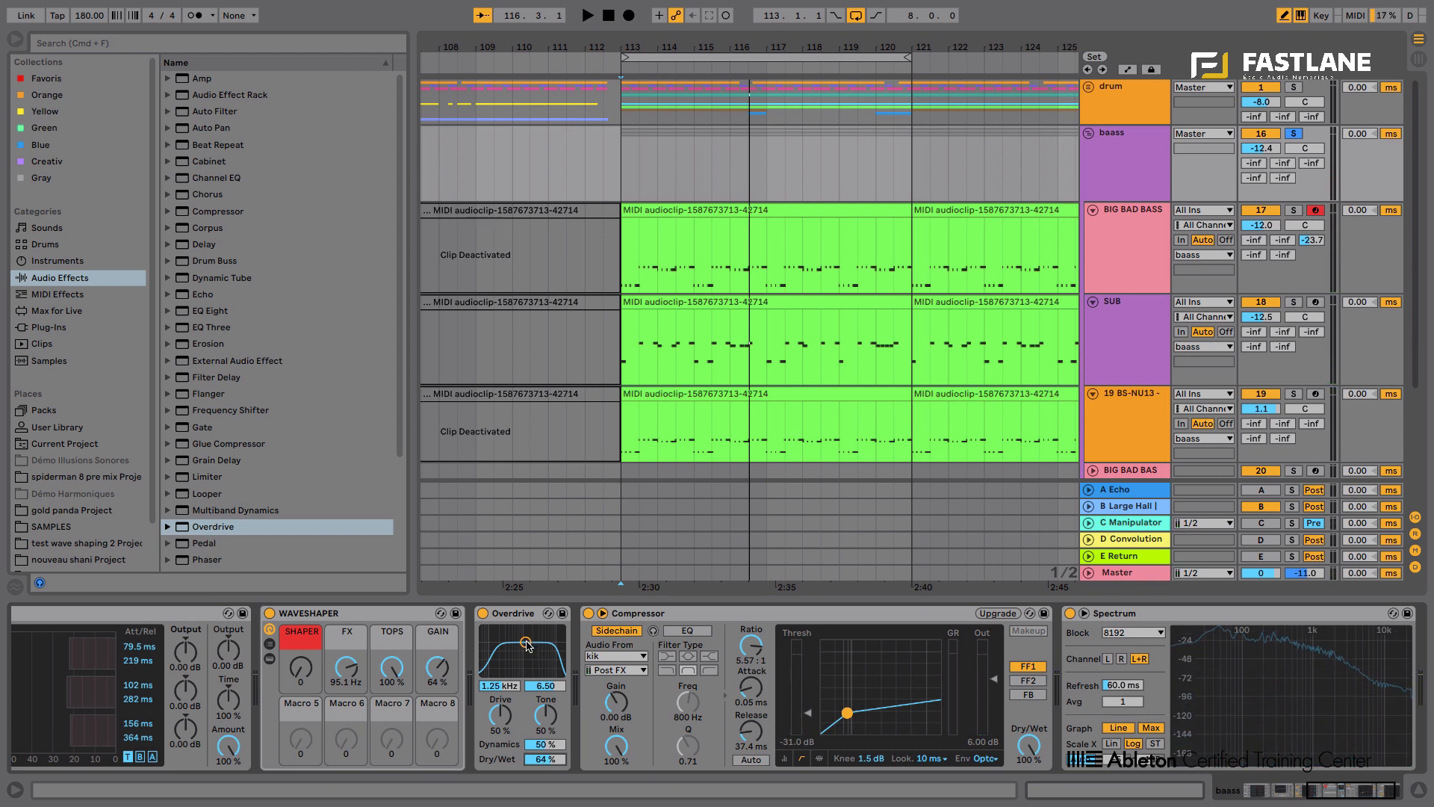
pyautogui.moveTo(526, 643); pyautogui.dragTo(517, 643)
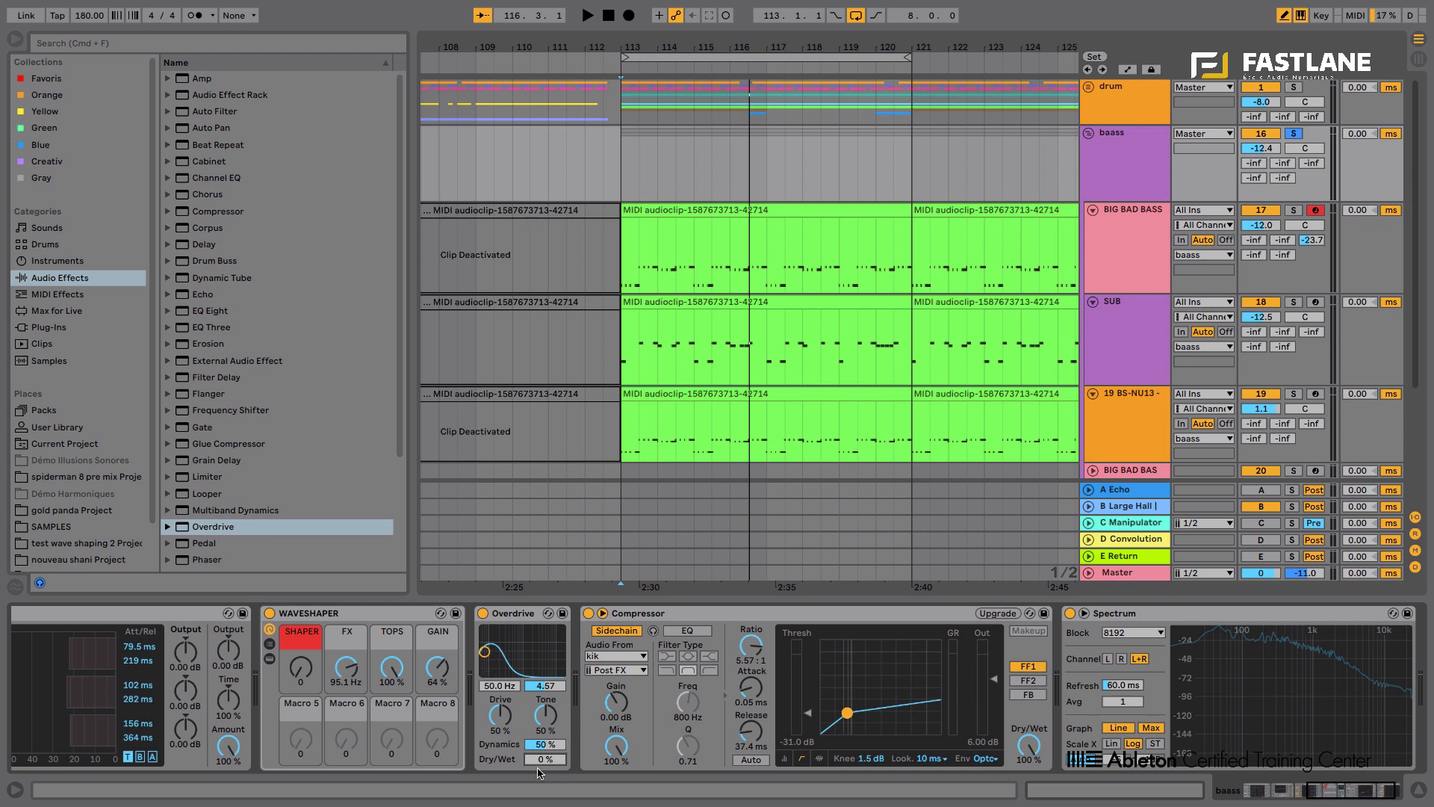
pyautogui.press('space')
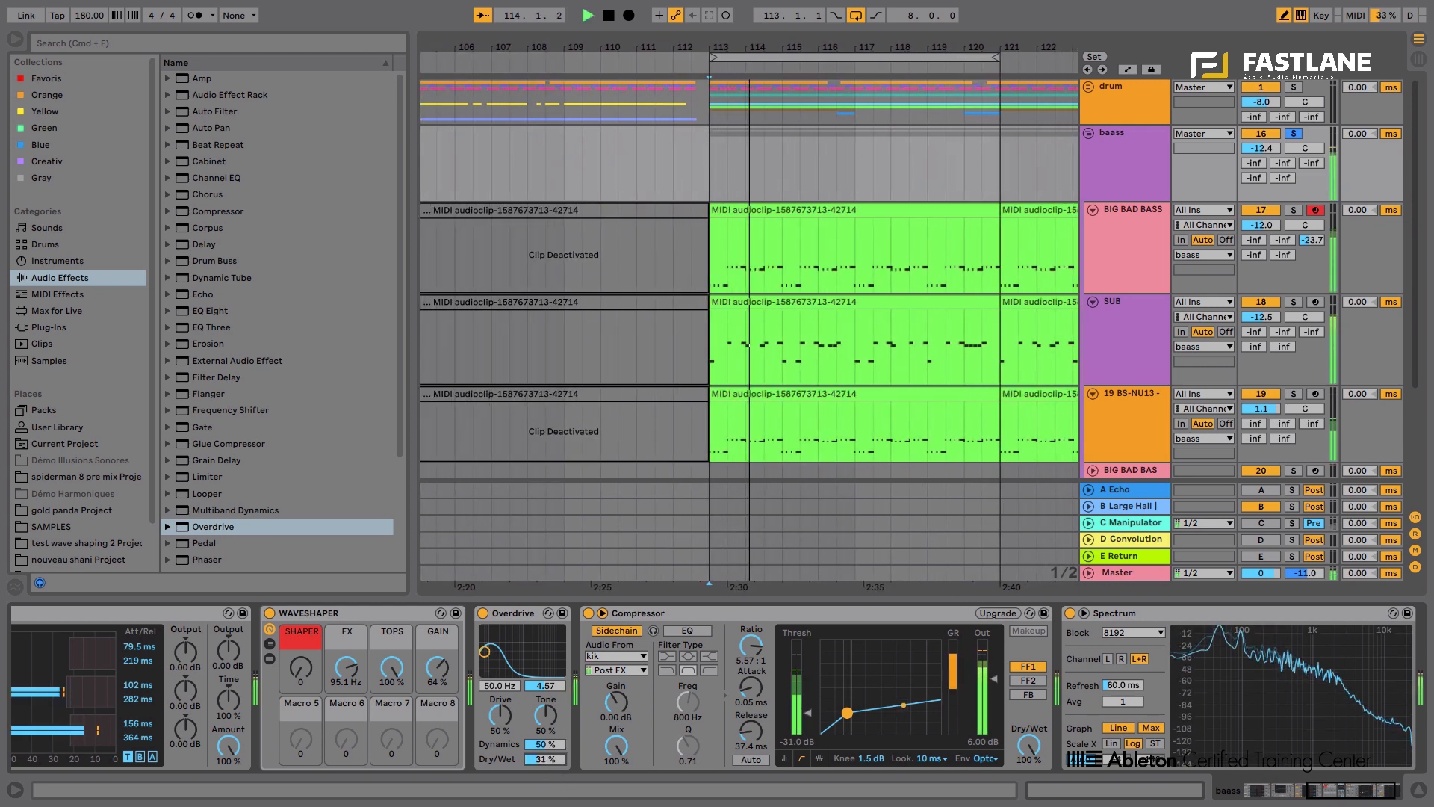
pyautogui.moveTo(542, 760); pyautogui.dragTo(543, 703)
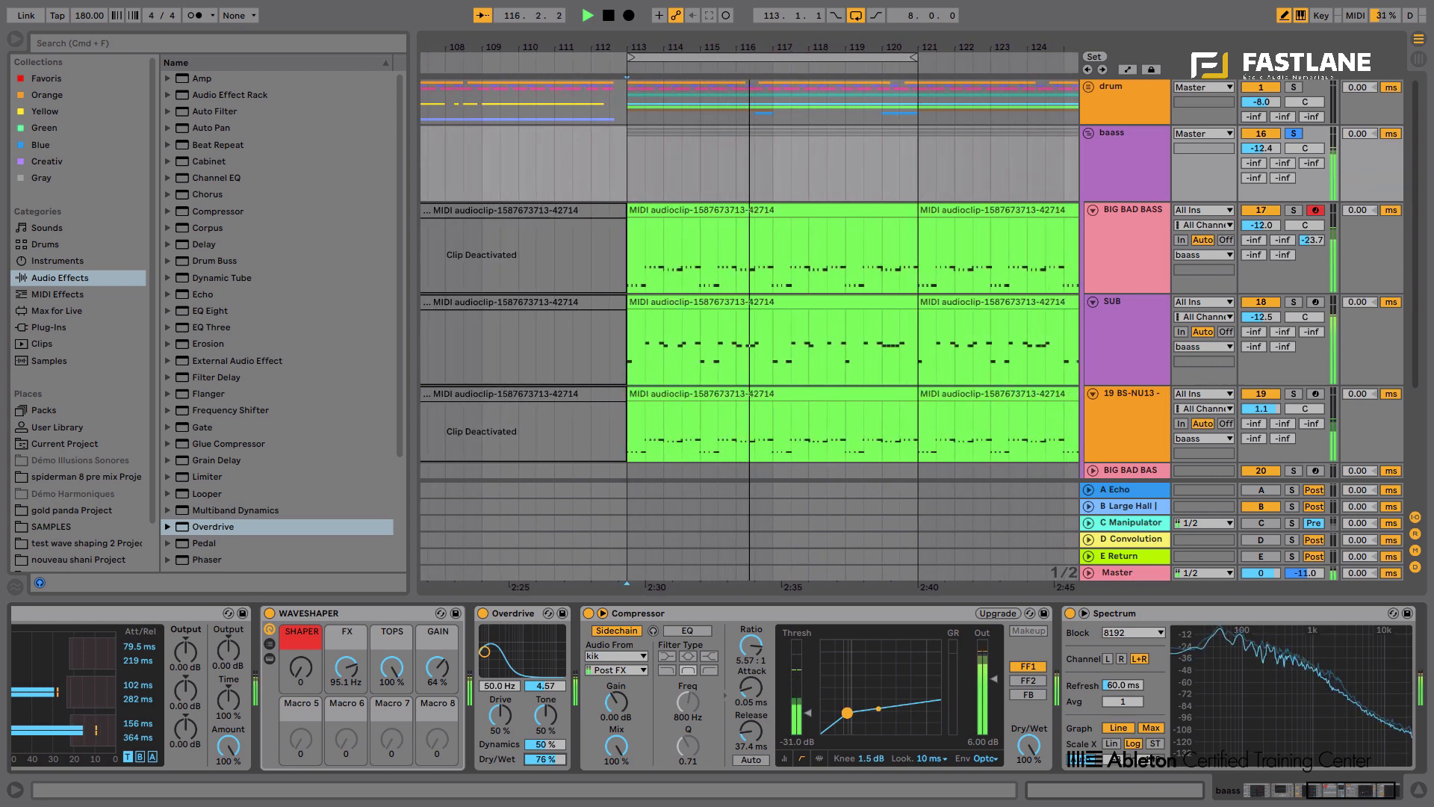
# Compare the bass with the Overdrive bypassed and active during playback, and delete the Overdrive from the device chain.
pyautogui.click(484, 614)
pyautogui.click(484, 614)
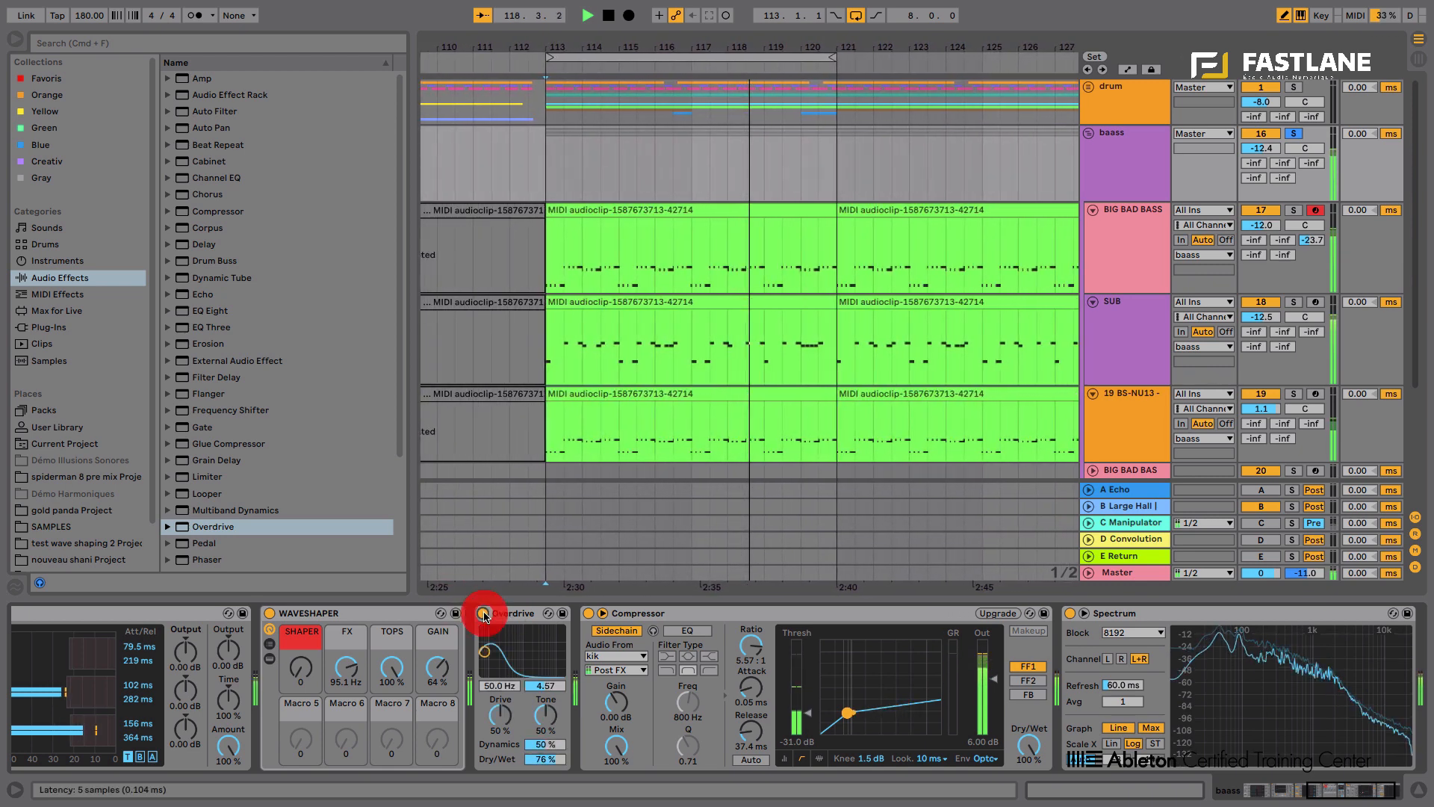
pyautogui.press('space')
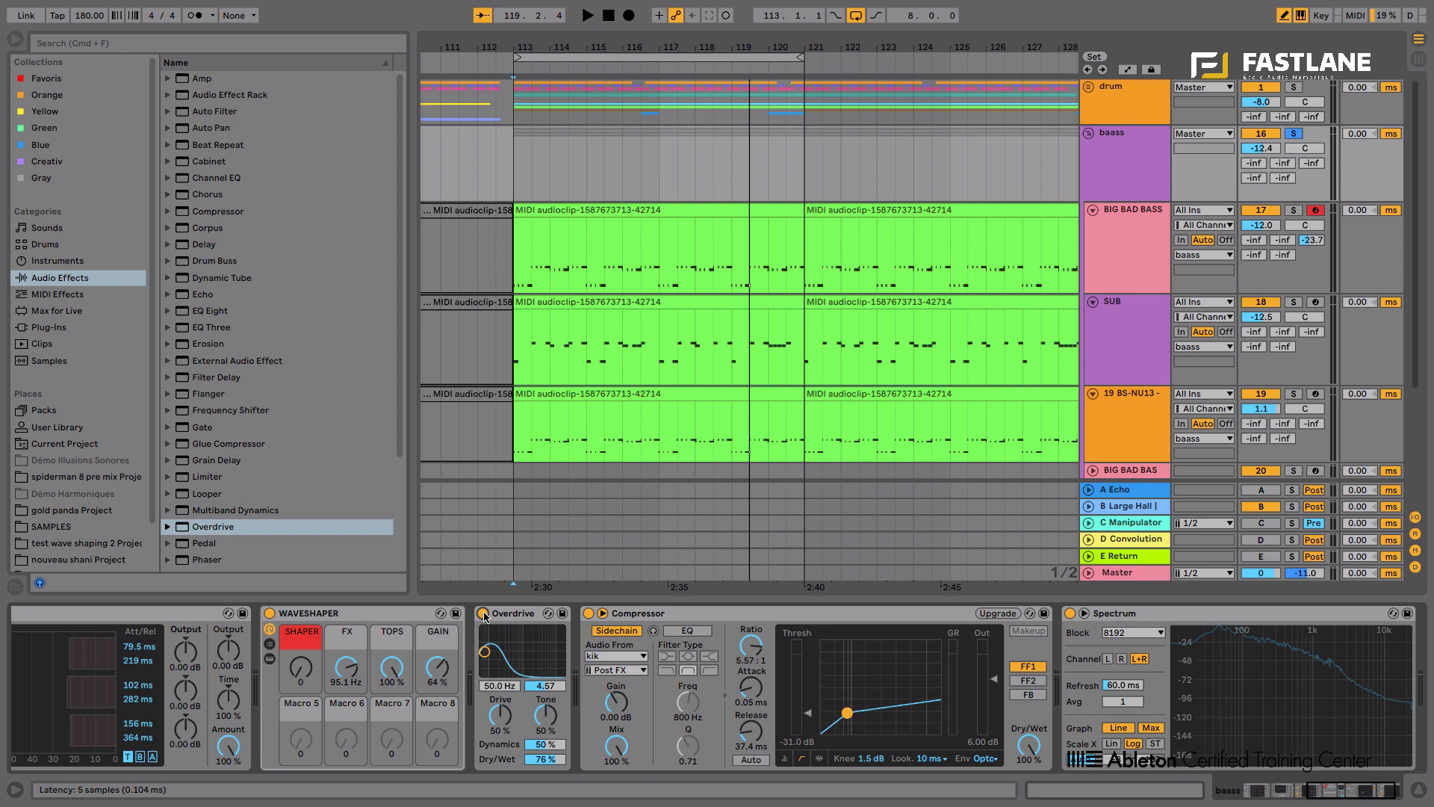
pyautogui.click(495, 615)
pyautogui.press('Delete')
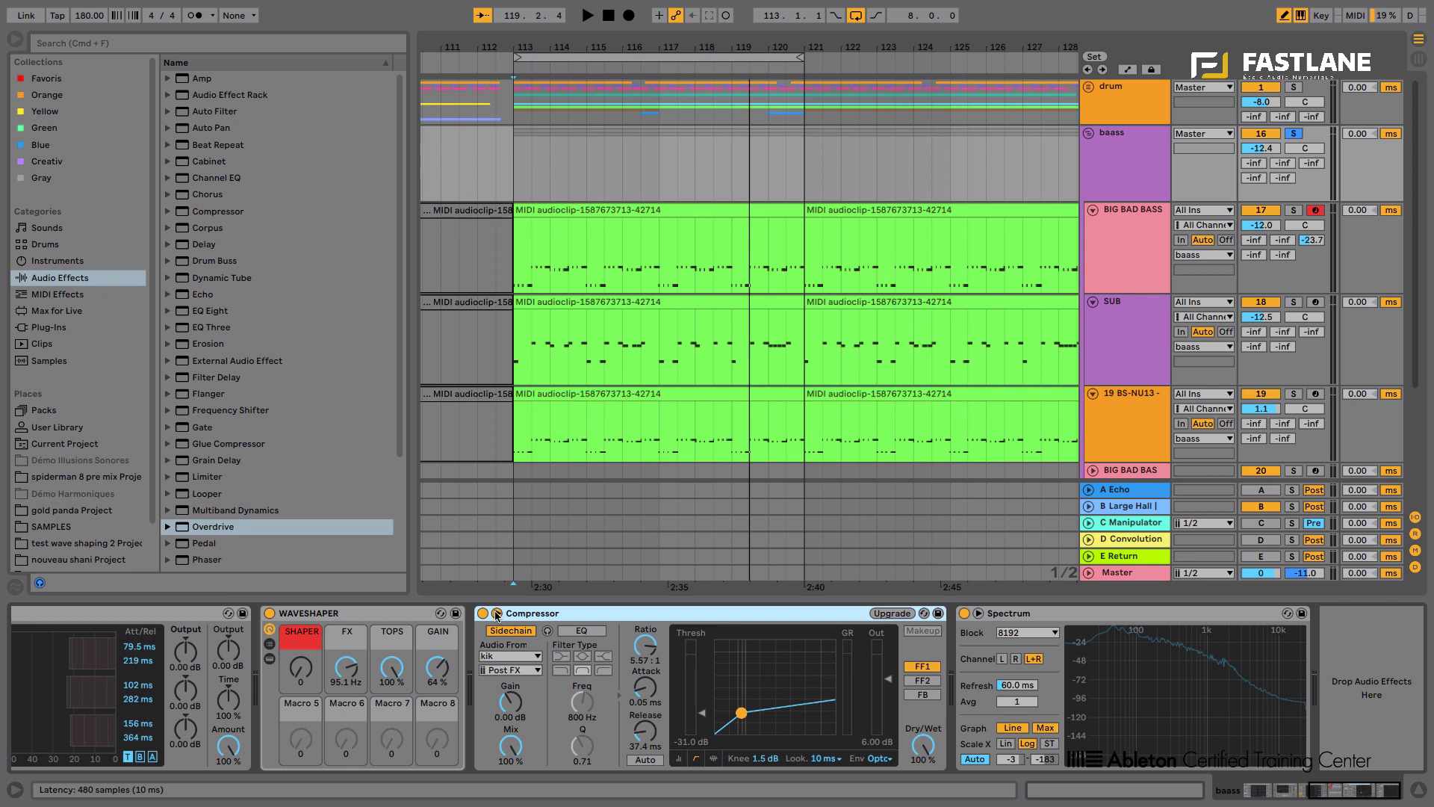
# Audition the WAVESHAPER rack on the bass group with its SHAPER macro raised to 50.
pyautogui.click(358, 612)
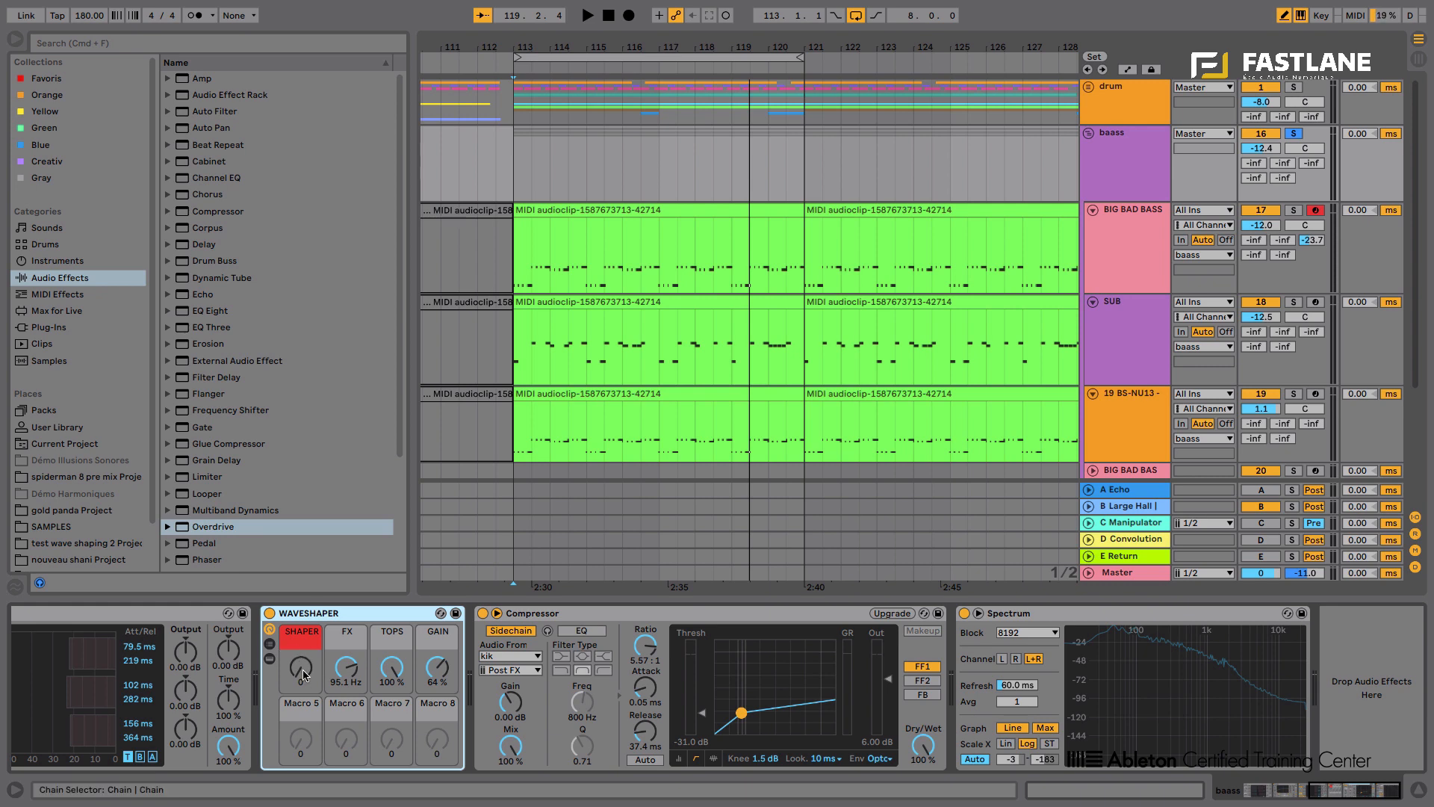
pyautogui.press('space')
pyautogui.moveTo(303, 674)
pyautogui.mouseDown()
pyautogui.moveTo(303, 639)
pyautogui.moveTo(303, 666)
pyautogui.mouseUp()
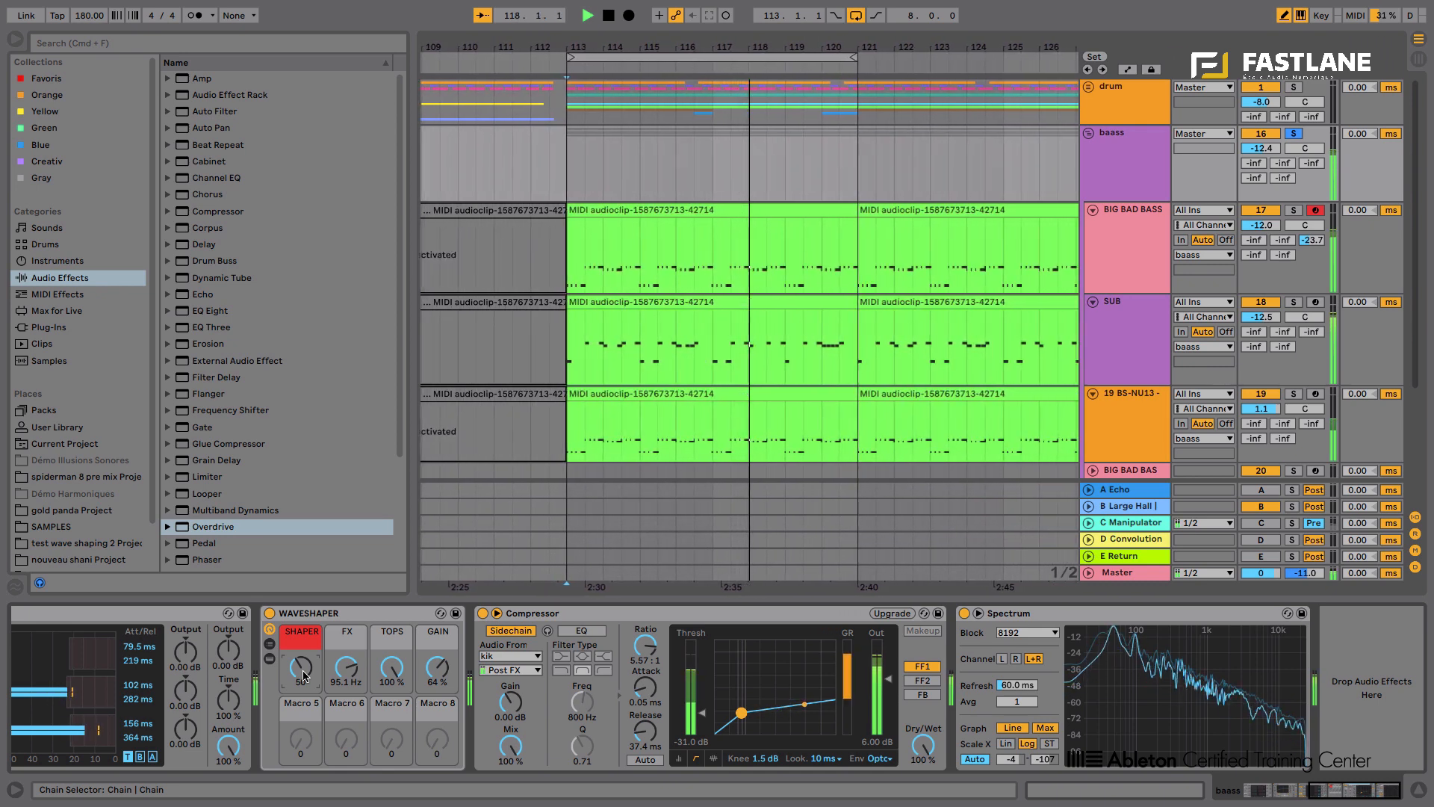
pyautogui.press('space')
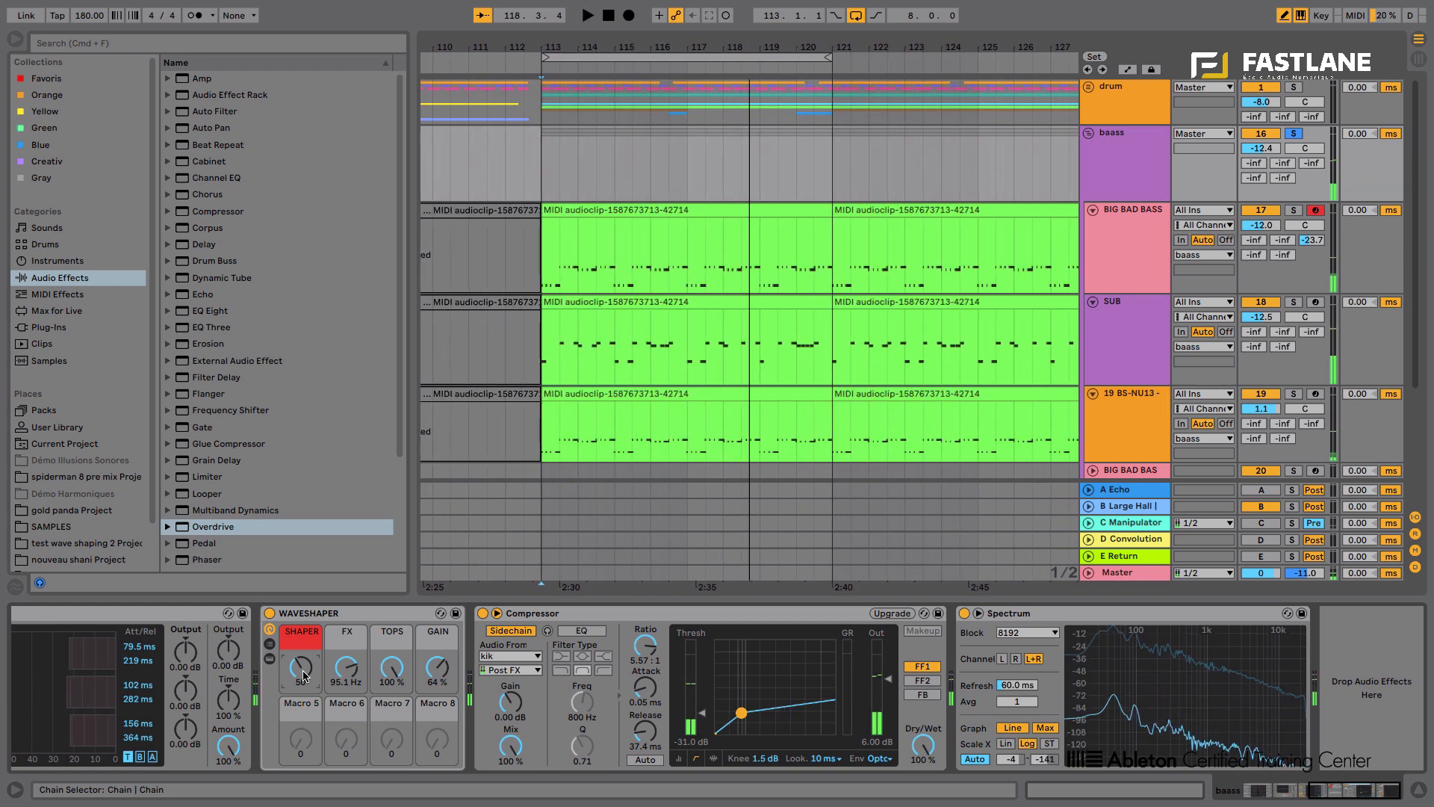
# Replace the WAVESHAPER rack with an empty Audio Effect Rack and show its chain list.
pyautogui.click(306, 620)
pyautogui.press('Delete')
pyautogui.moveTo(224, 95); pyautogui.dragTo(281, 683)
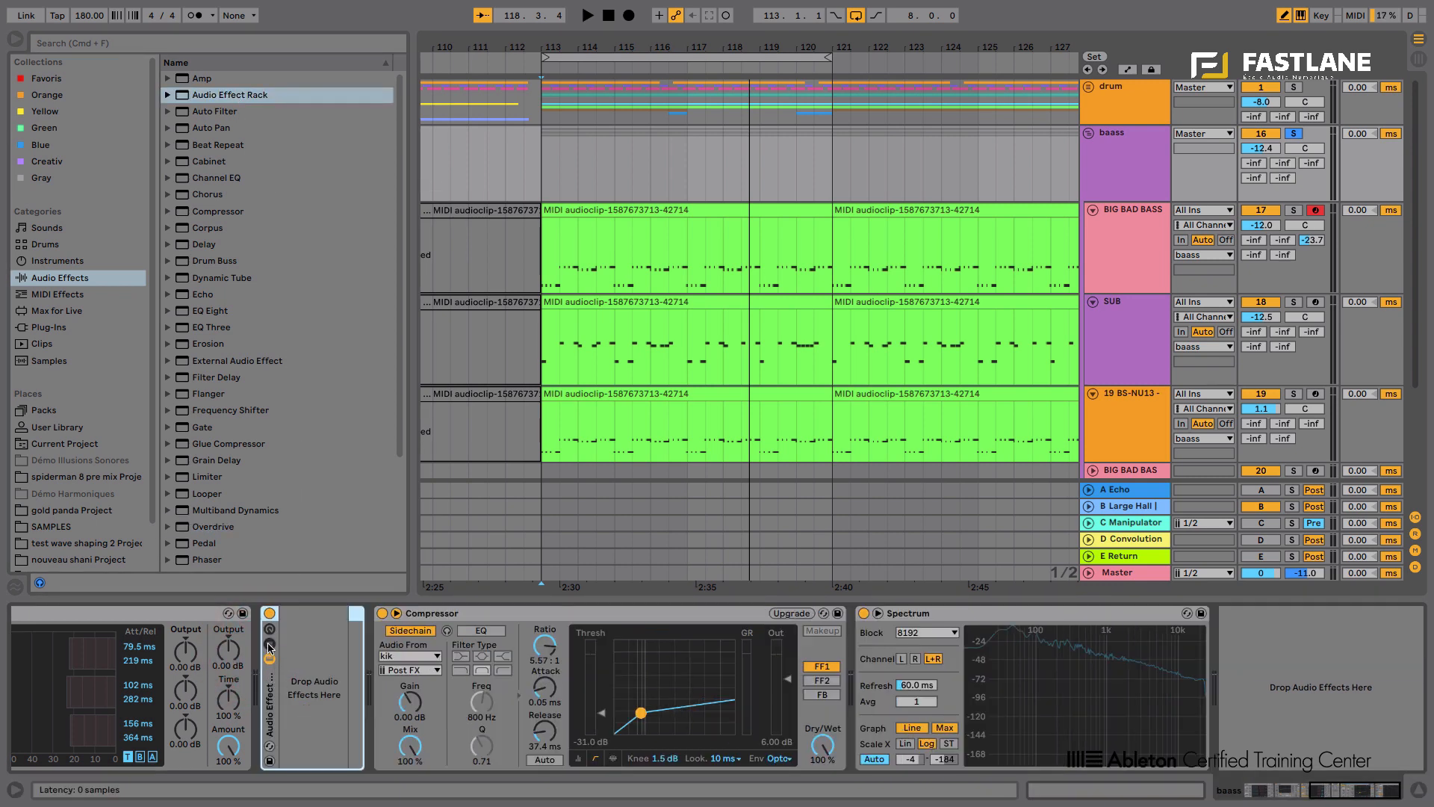
pyautogui.click(269, 645)
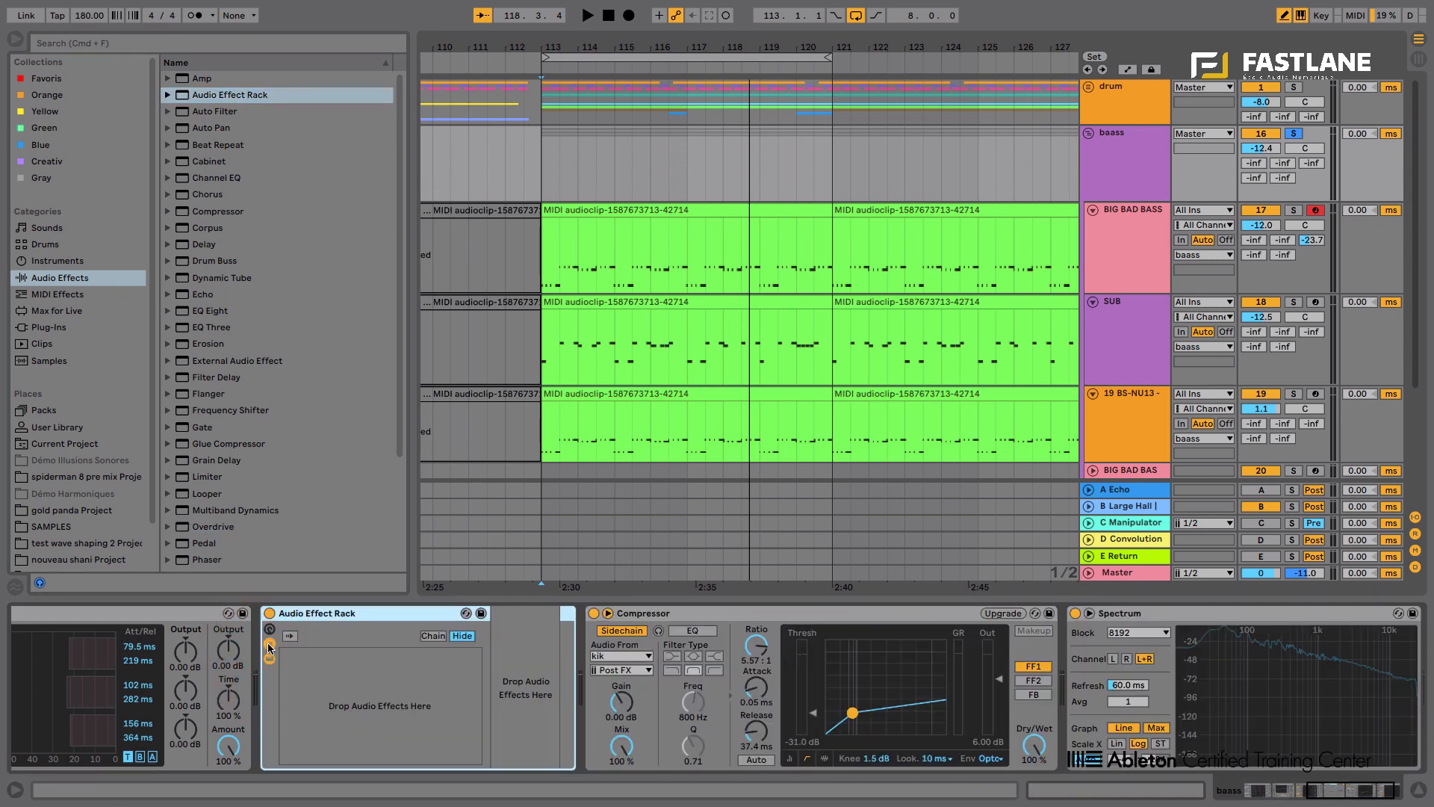
# Create two chains in the Audio Effect Rack and name the first one DRY.
pyautogui.rightClick(313, 657)
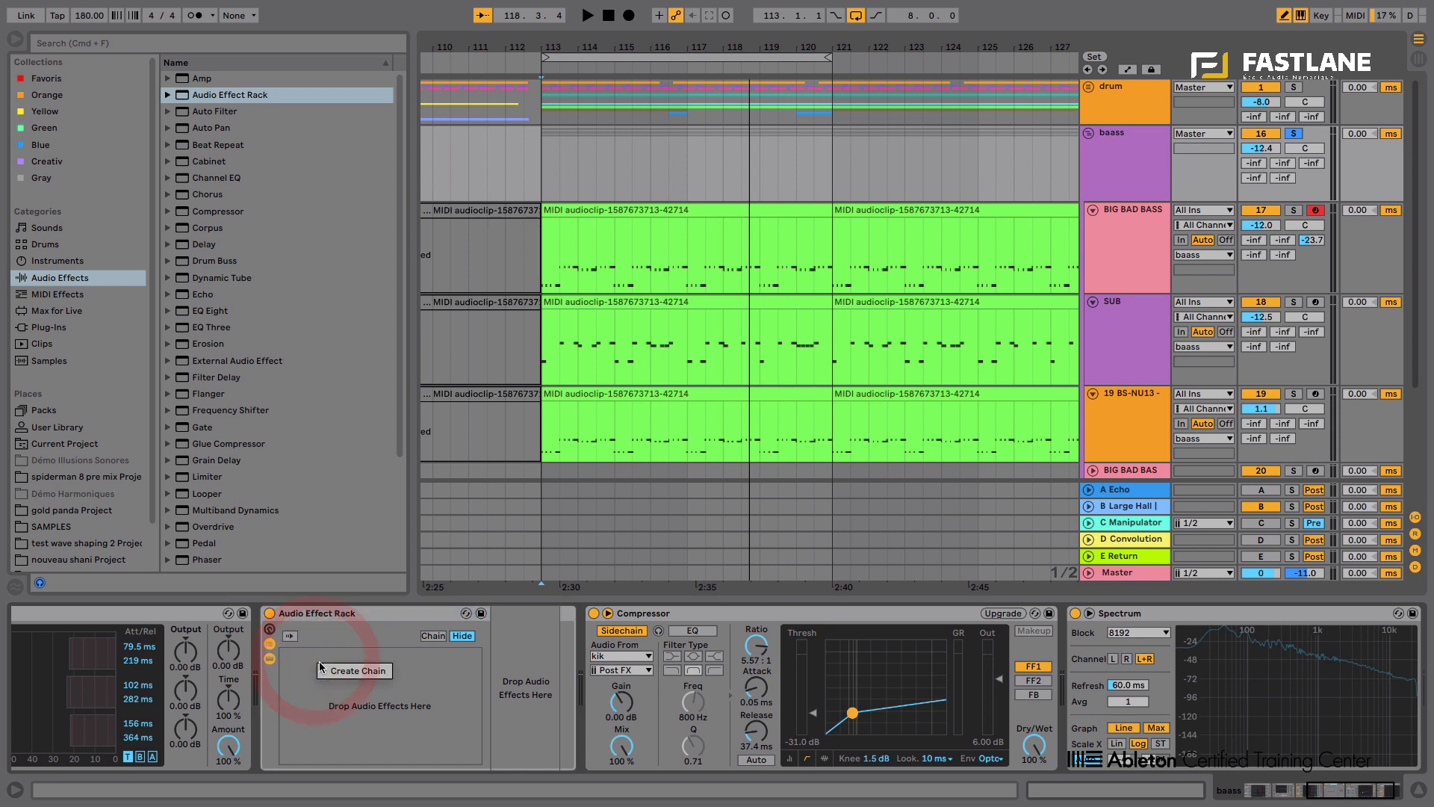
pyautogui.click(338, 676)
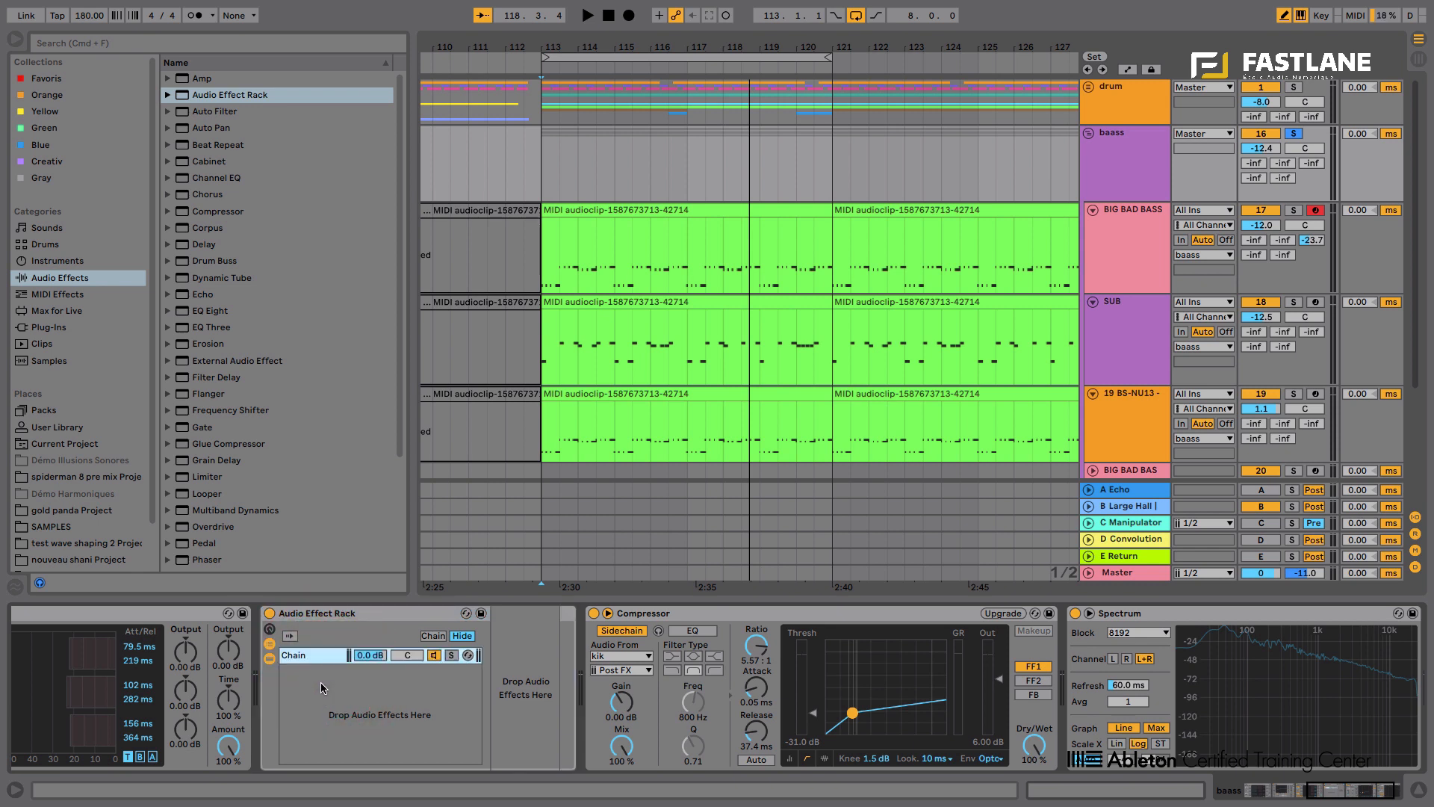
pyautogui.rightClick(323, 687)
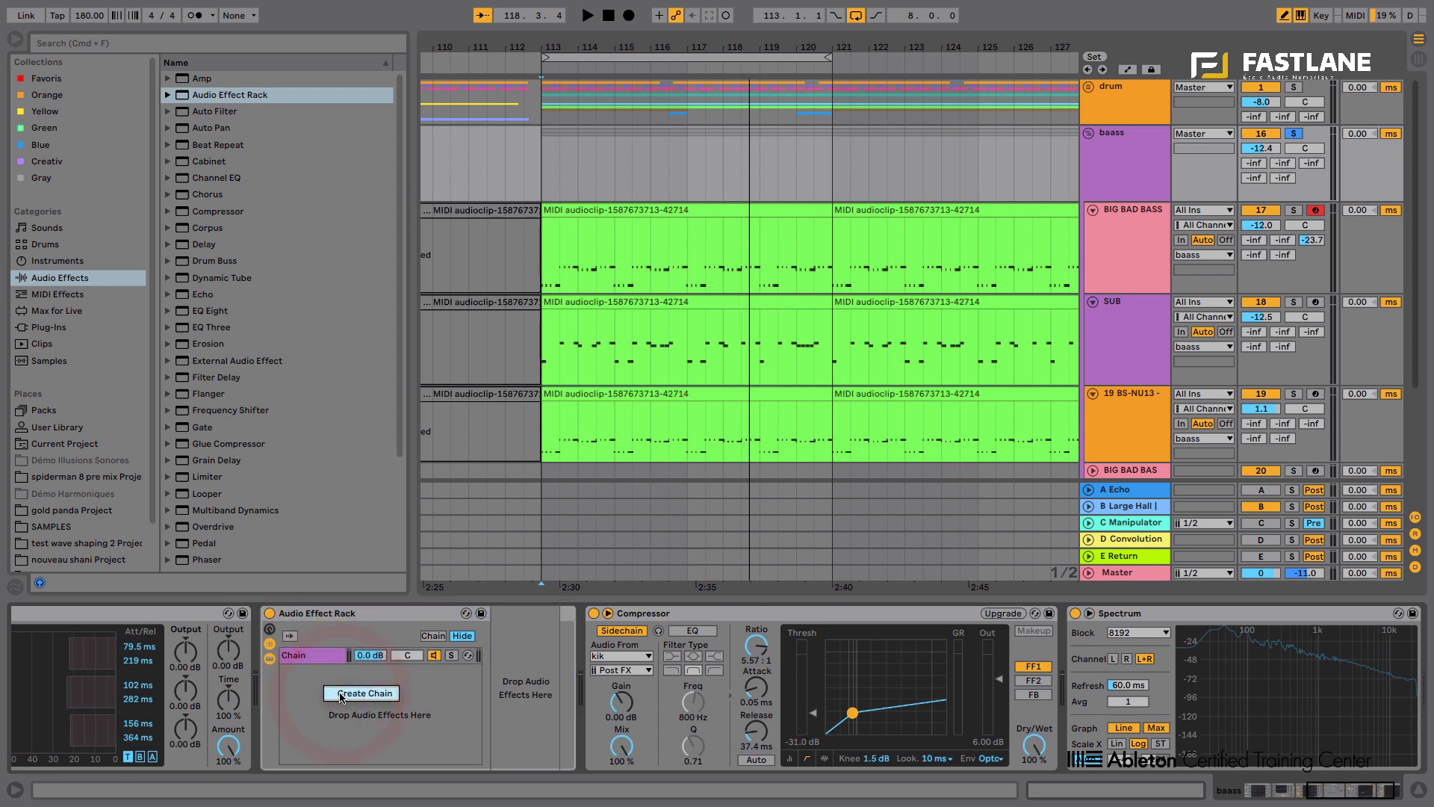
pyautogui.click(339, 693)
pyautogui.click(314, 658)
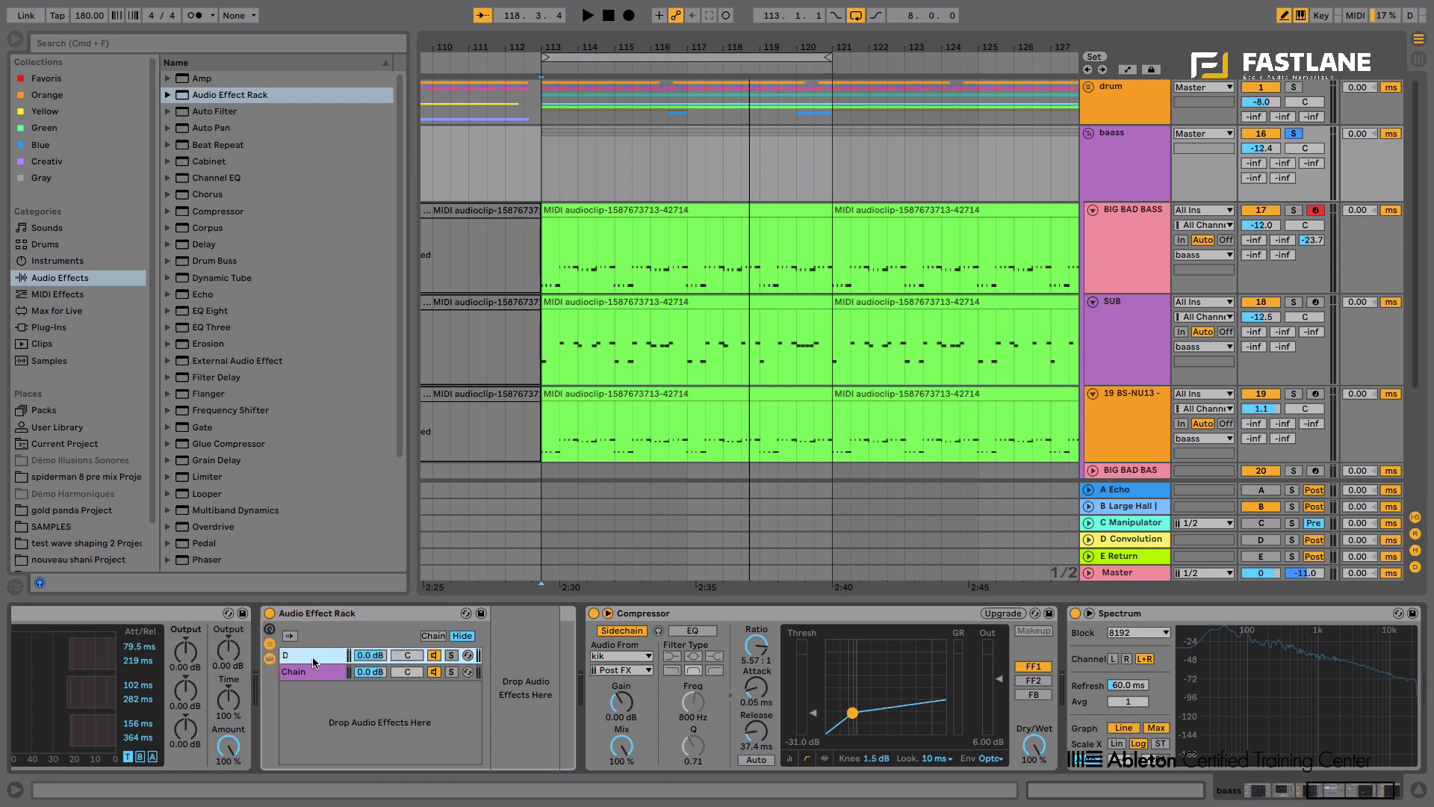
pyautogui.click(300, 667)
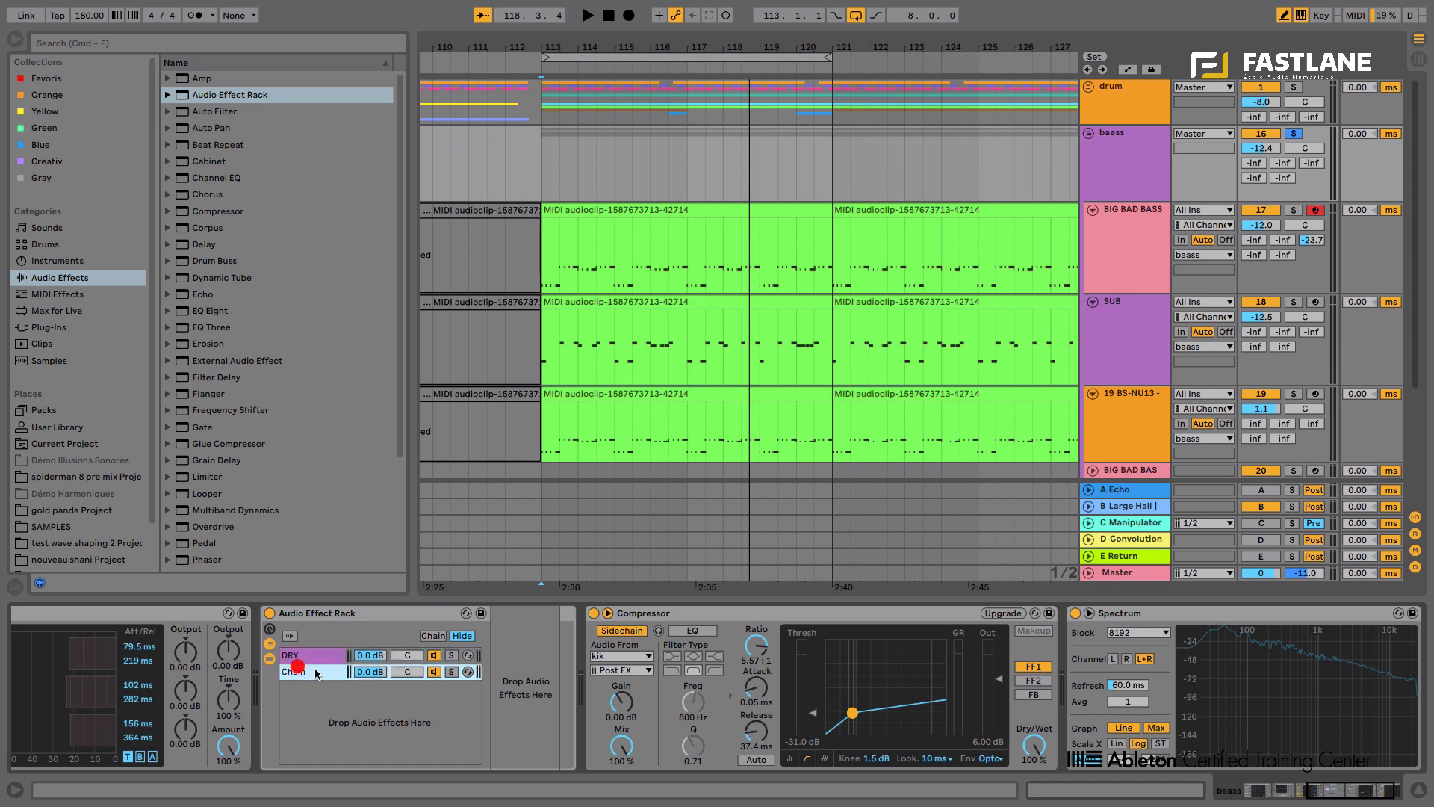
# Deactivate the second chain and play the loop to hear the DRY chain alone.
pyautogui.click(431, 672)
pyautogui.click(320, 657)
pyautogui.press('space')
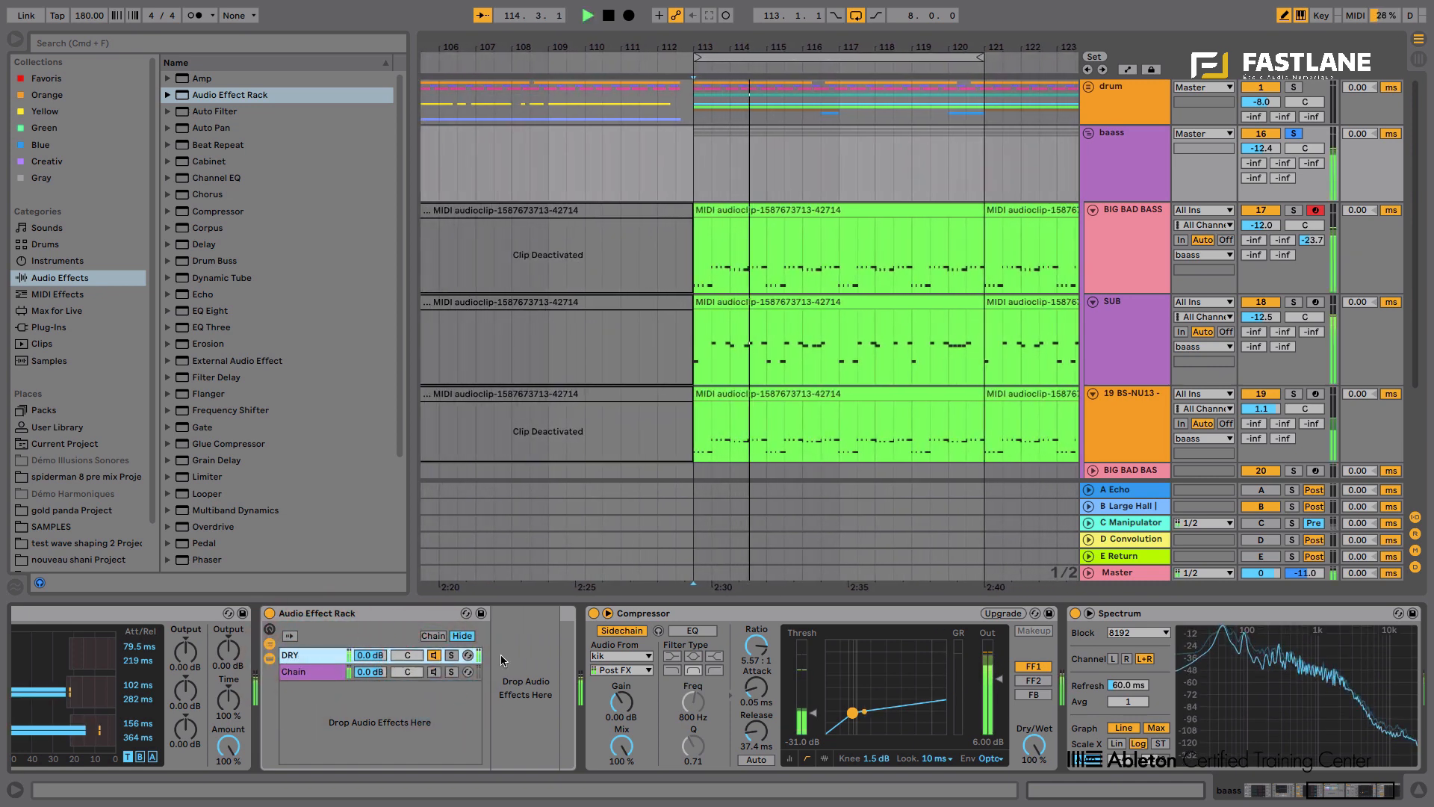
pyautogui.press('space')
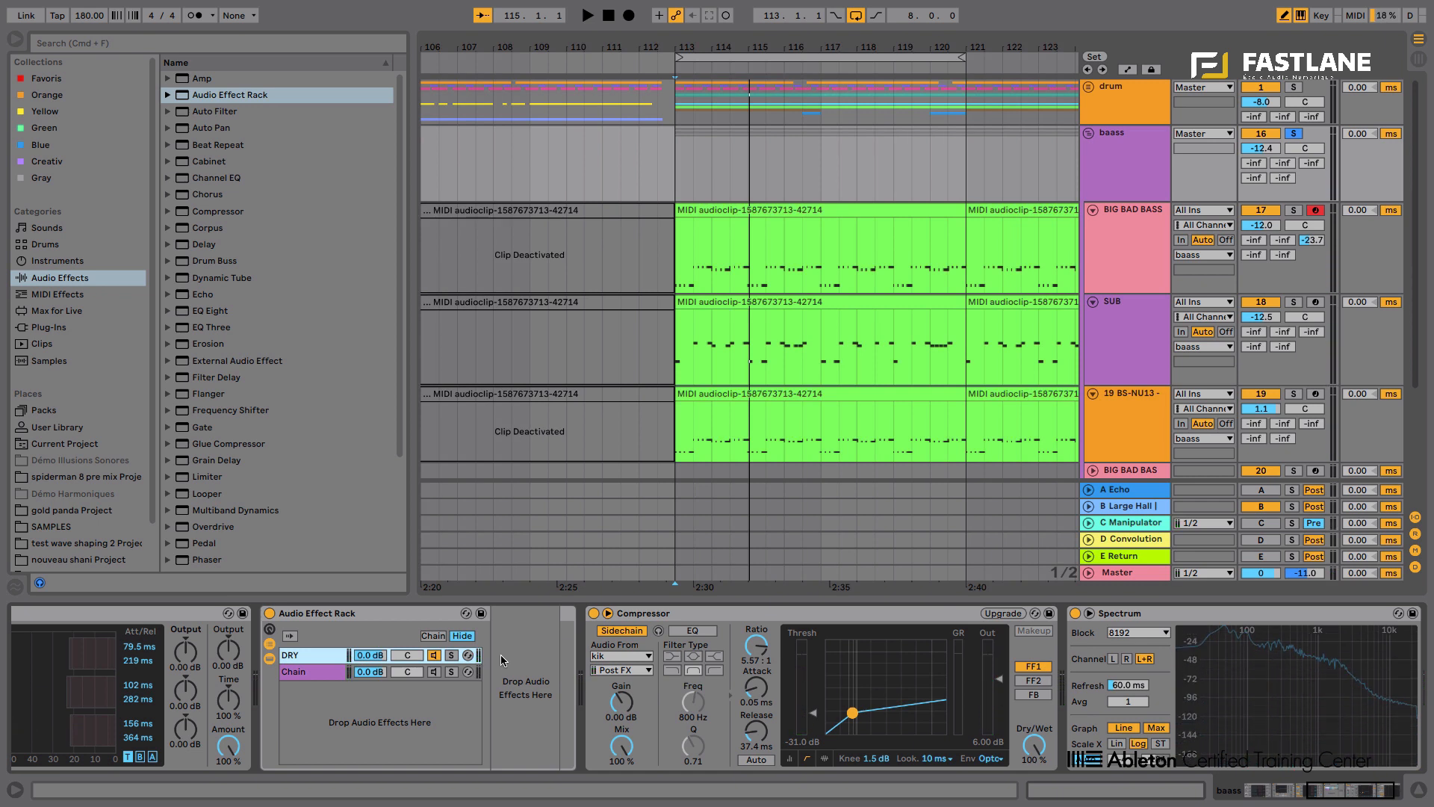
# Rename the second chain SHAING, deactivate the DRY chain and activate SHAING.
pyautogui.click(324, 669)
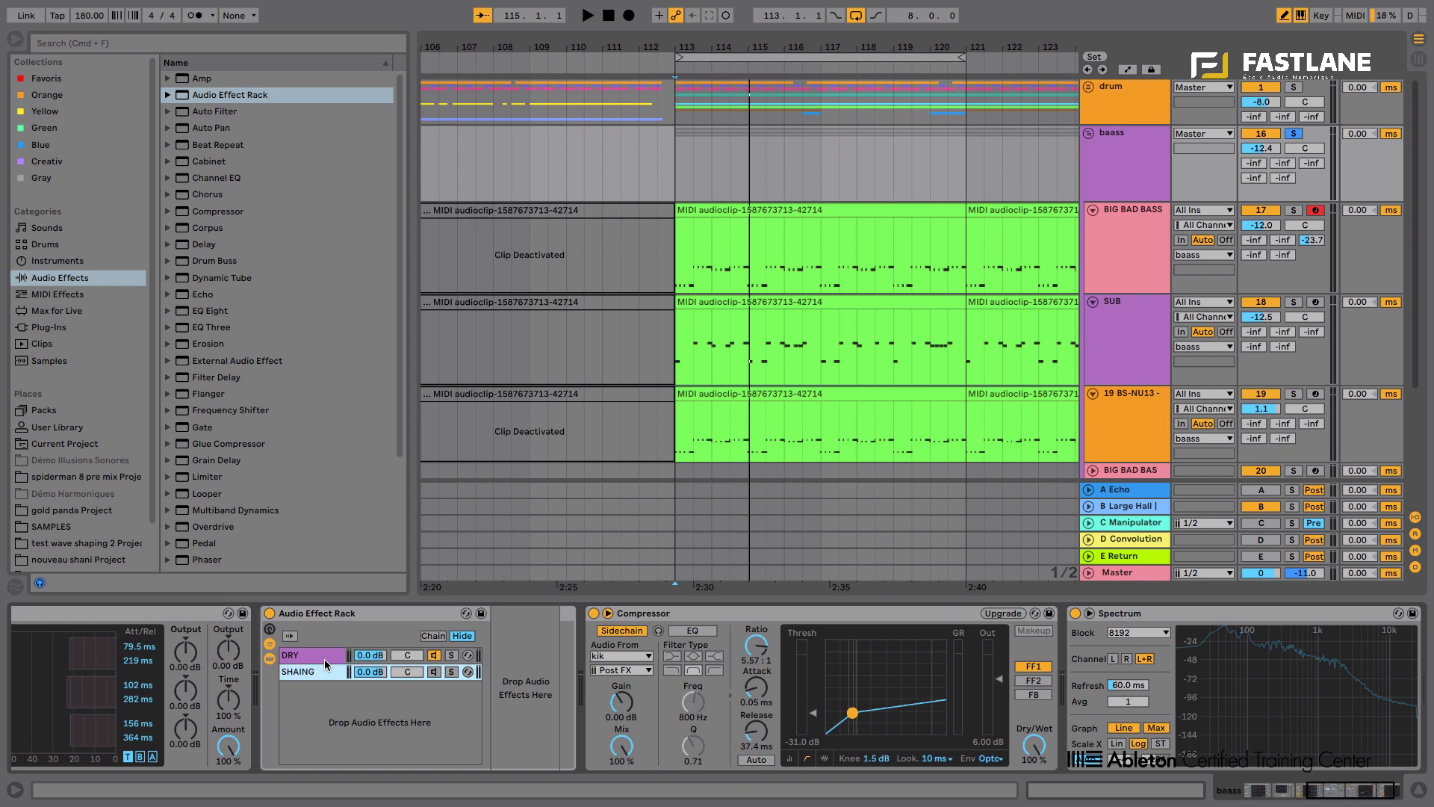
pyautogui.click(433, 655)
pyautogui.click(434, 671)
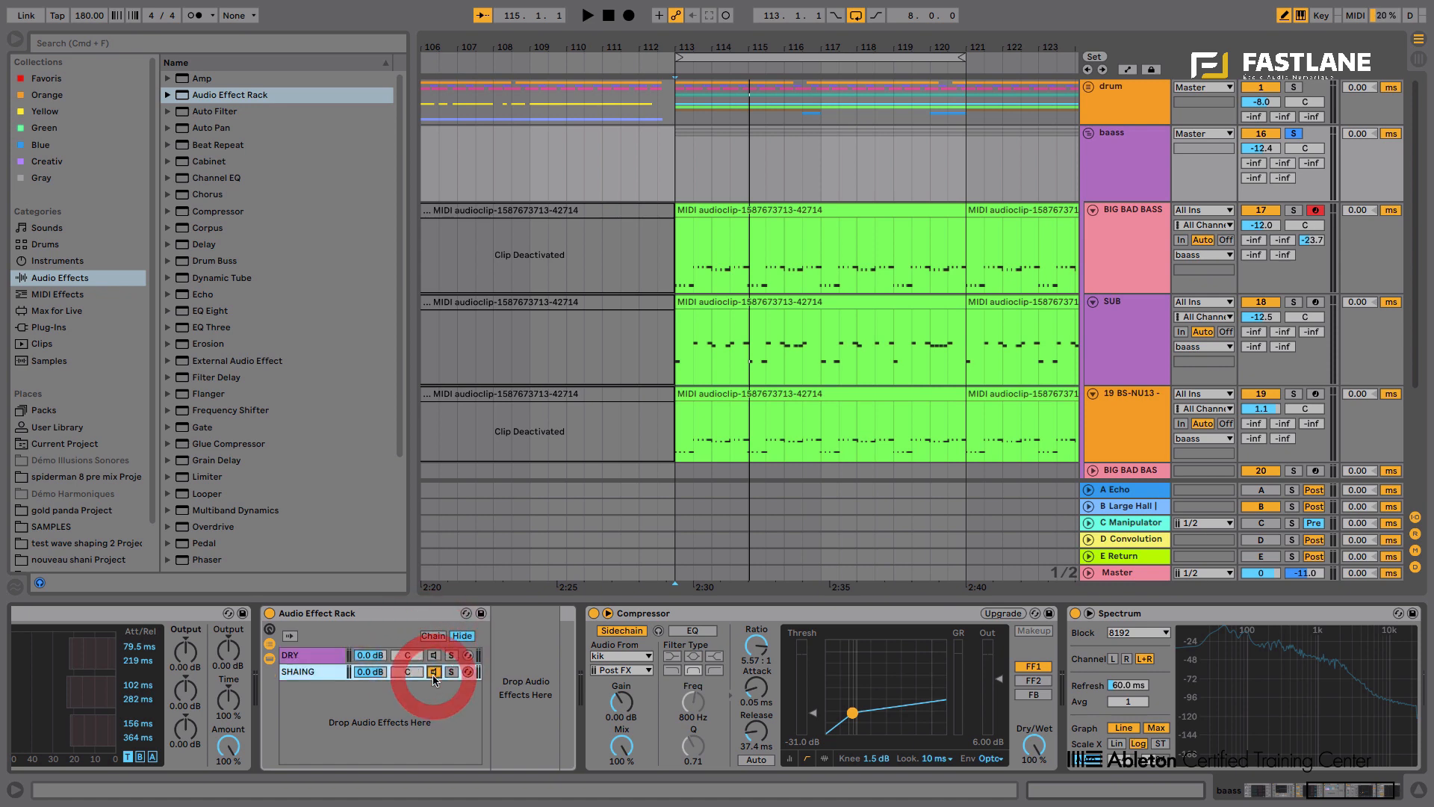
# Add an EQ Eight to the SHAING chain and set band 1 to a low cut at 31.0 Hz with Q 0.69.
pyautogui.moveTo(210, 310); pyautogui.dragTo(527, 663)
pyautogui.click(637, 680)
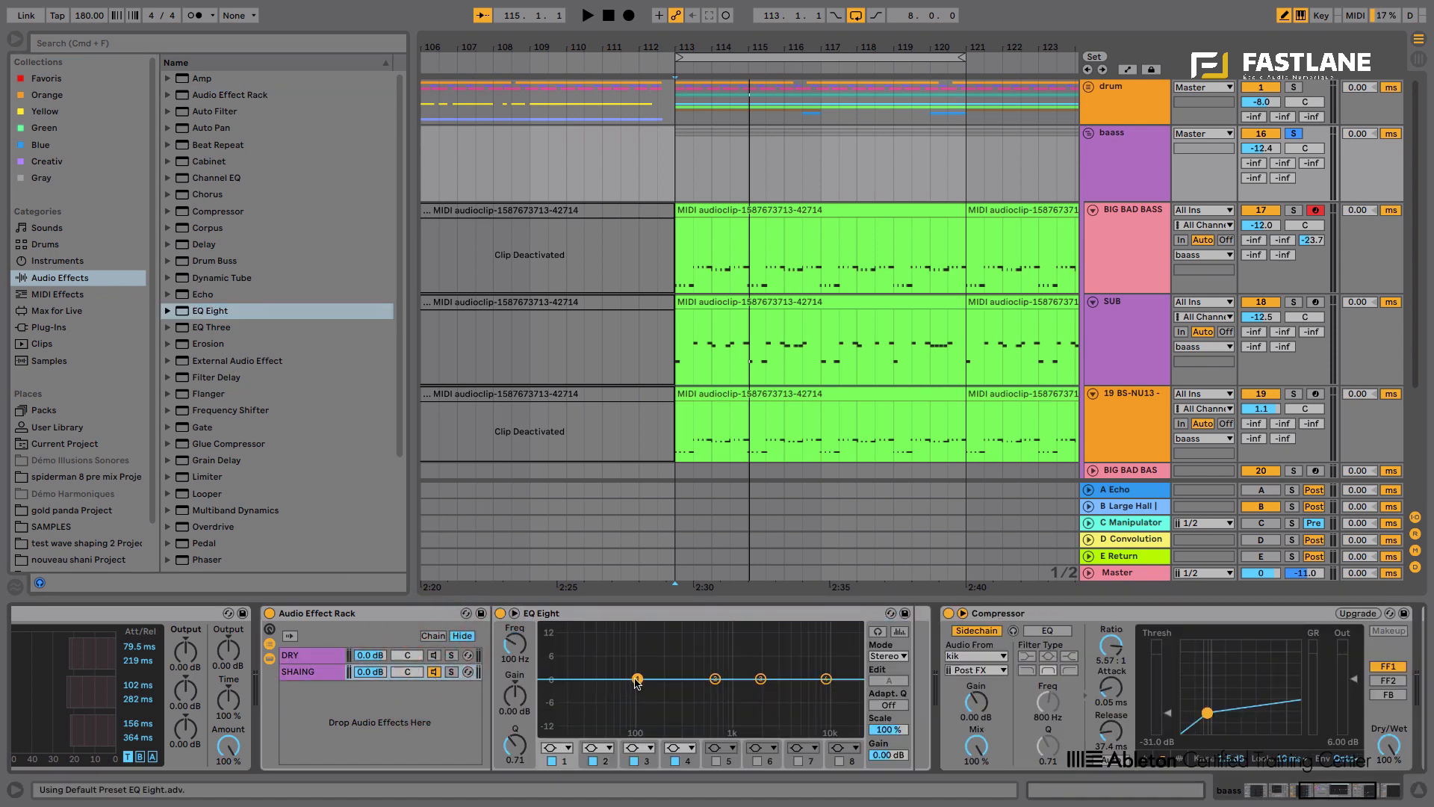
pyautogui.click(566, 745)
pyautogui.click(551, 657)
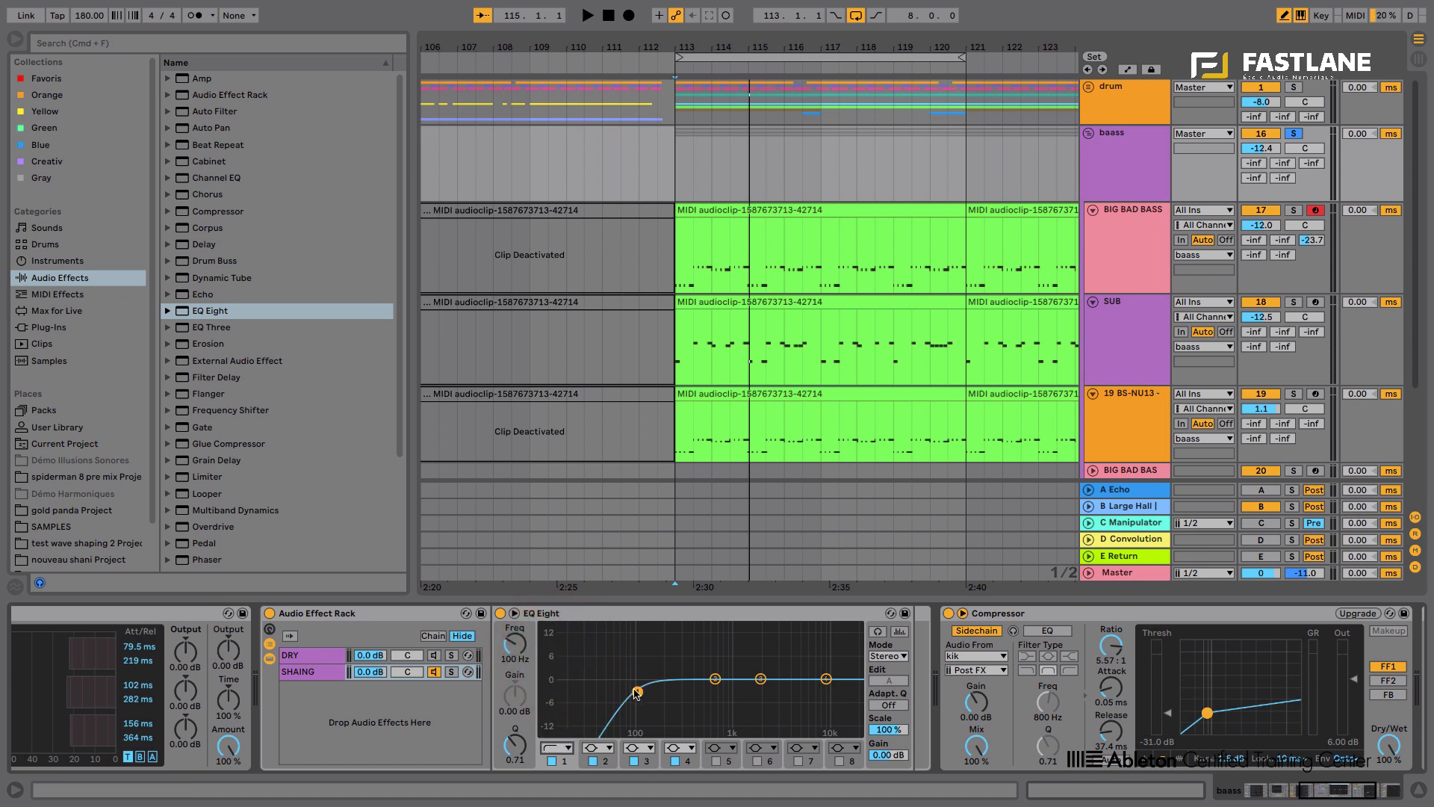
pyautogui.moveTo(599, 692); pyautogui.dragTo(581, 693)
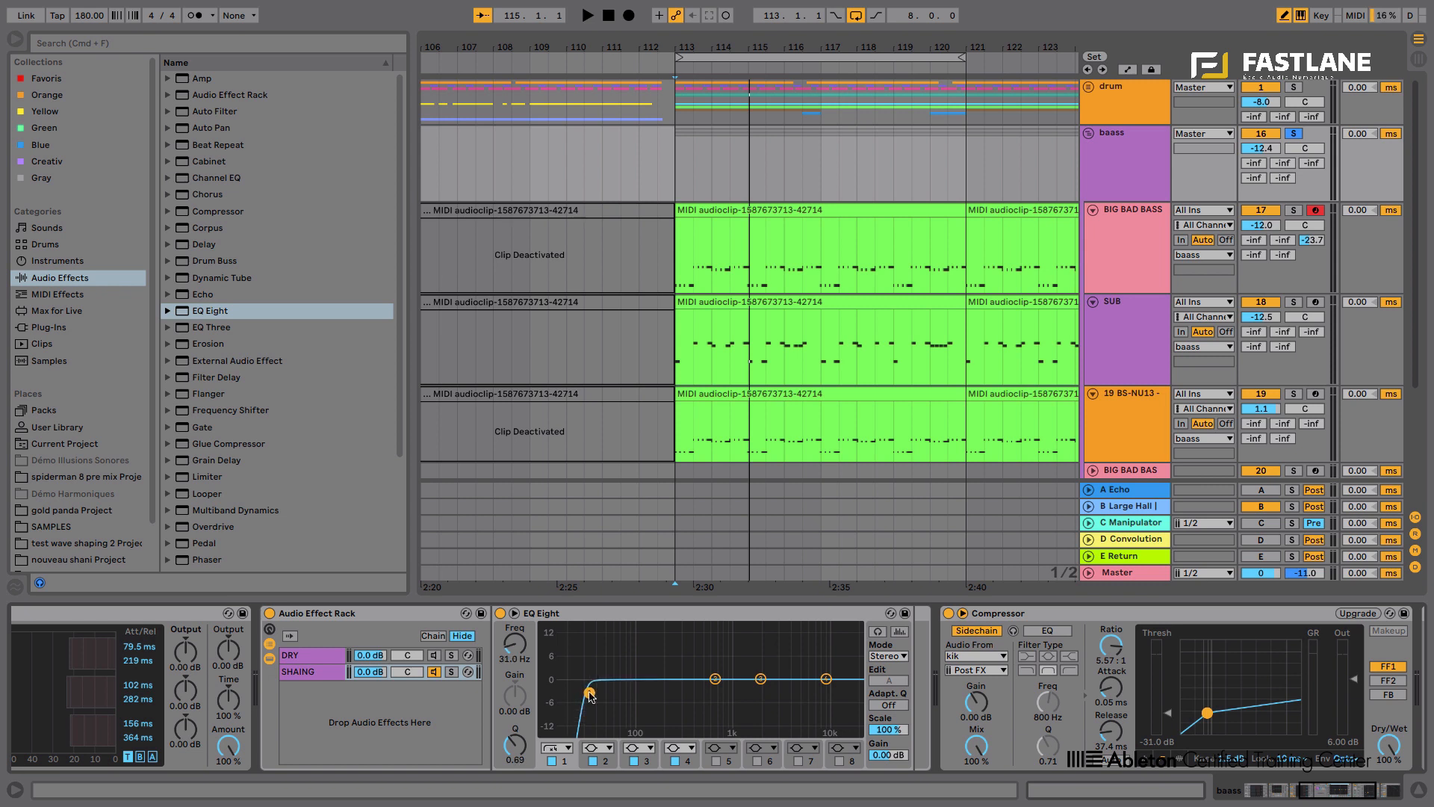
# Set EQ Eight band 2 to a high cut at 40.0 Hz with Q 0.93.
pyautogui.click(606, 747)
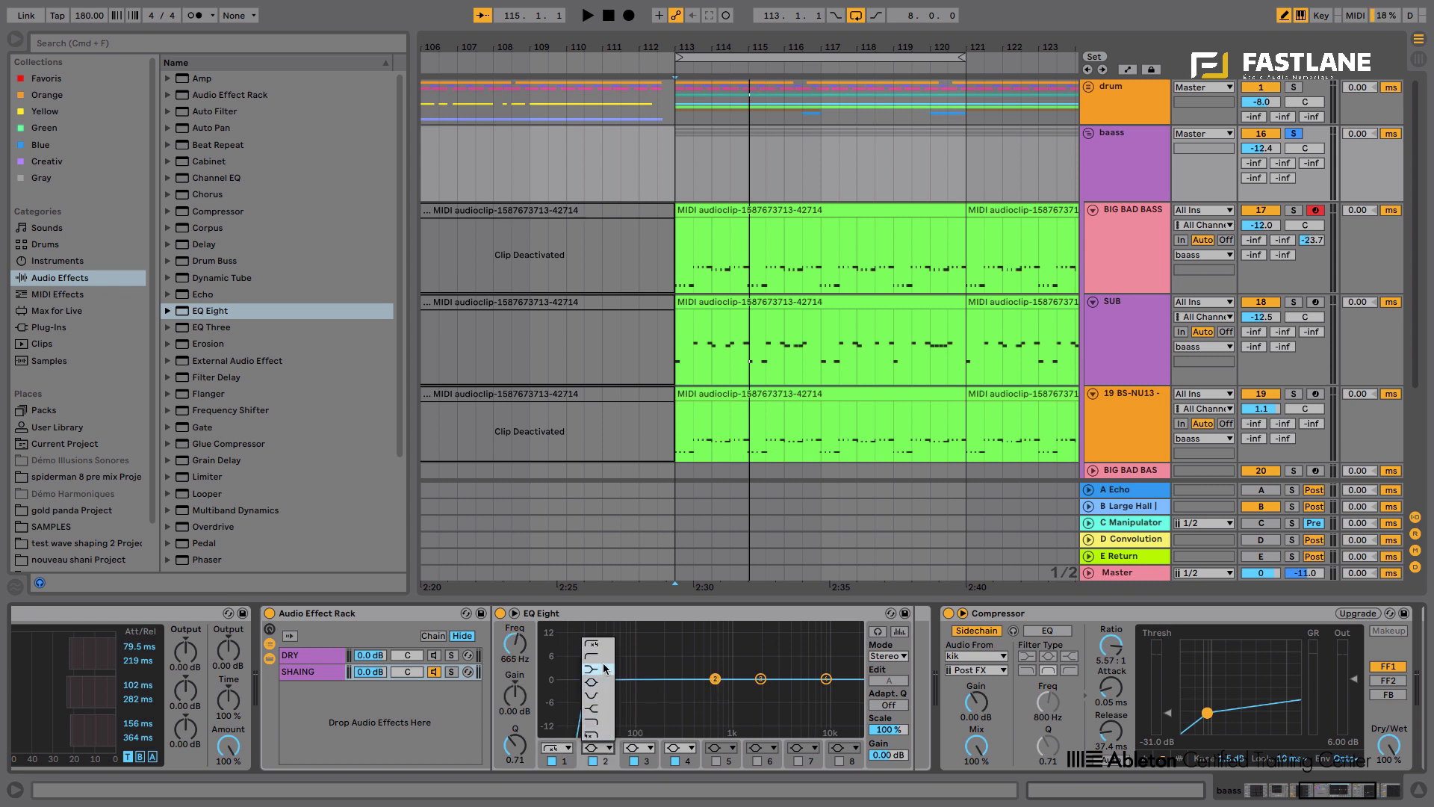
pyautogui.click(593, 721)
pyautogui.moveTo(715, 691); pyautogui.dragTo(610, 688)
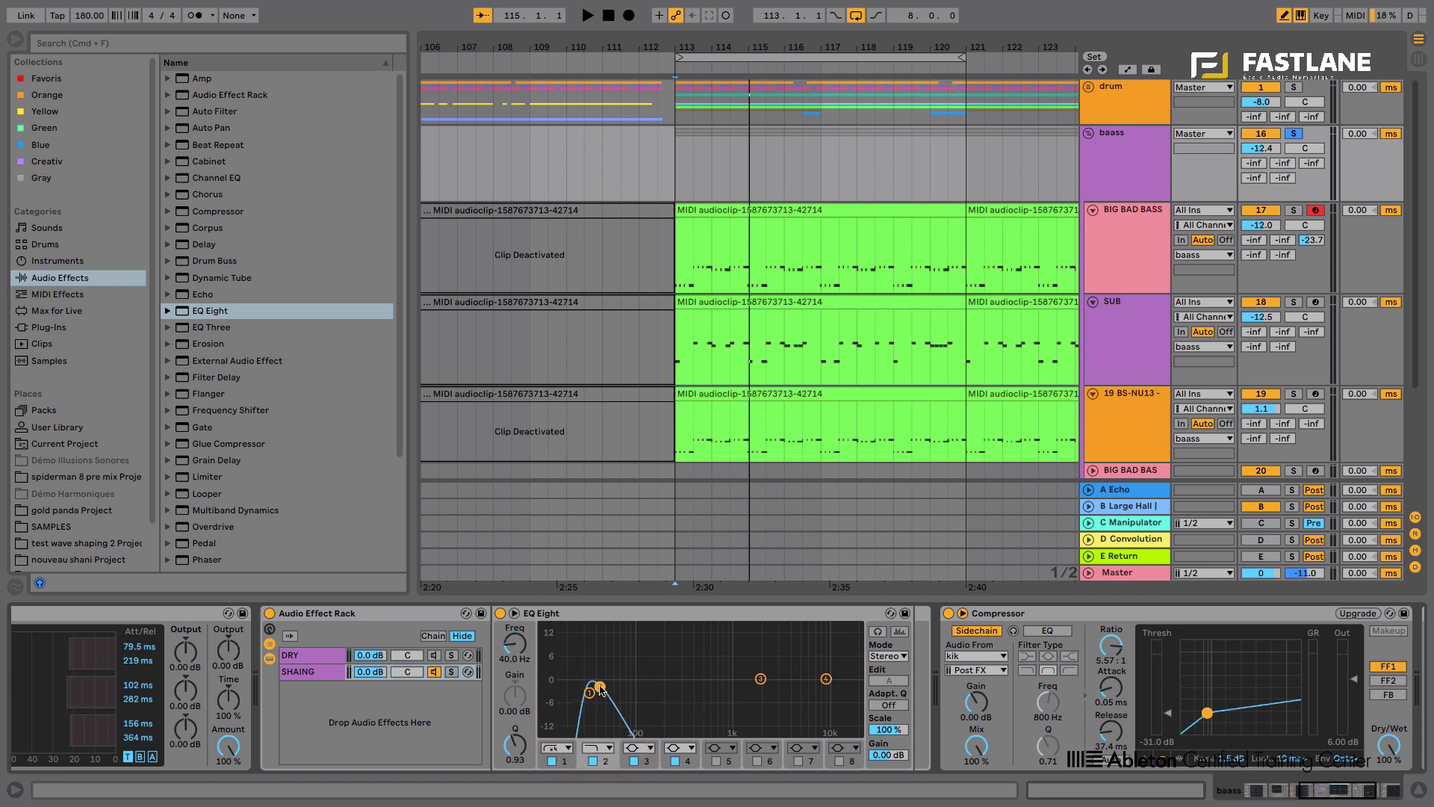
# Add a Pedal after the EQ Eight in Fuzz mode with Bass -100%, Mid -52%, Treble 43%, Gain 16% and Dry/Wet 69%.
pyautogui.moveTo(209, 552); pyautogui.dragTo(840, 681)
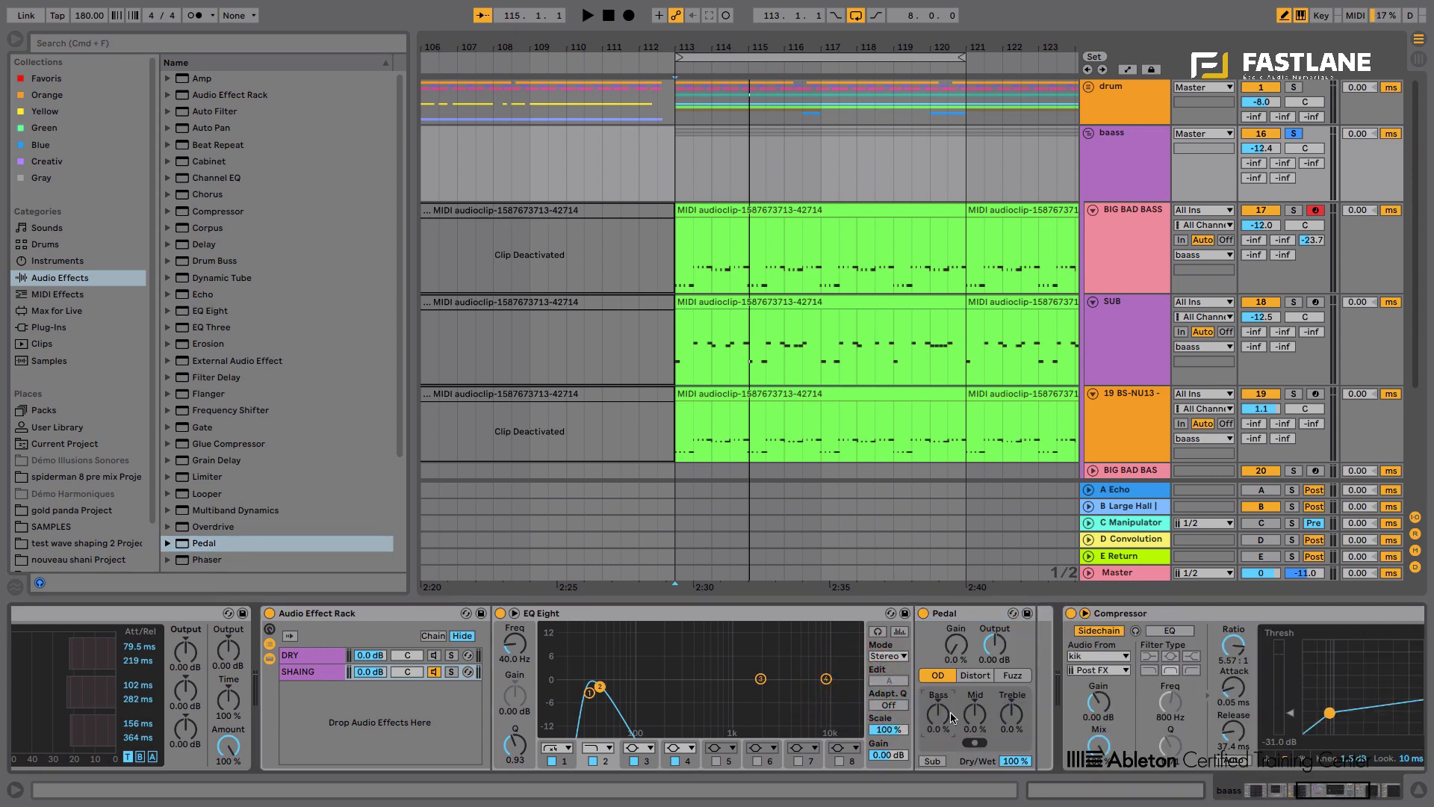
pyautogui.moveTo(938, 713); pyautogui.dragTo(938, 769)
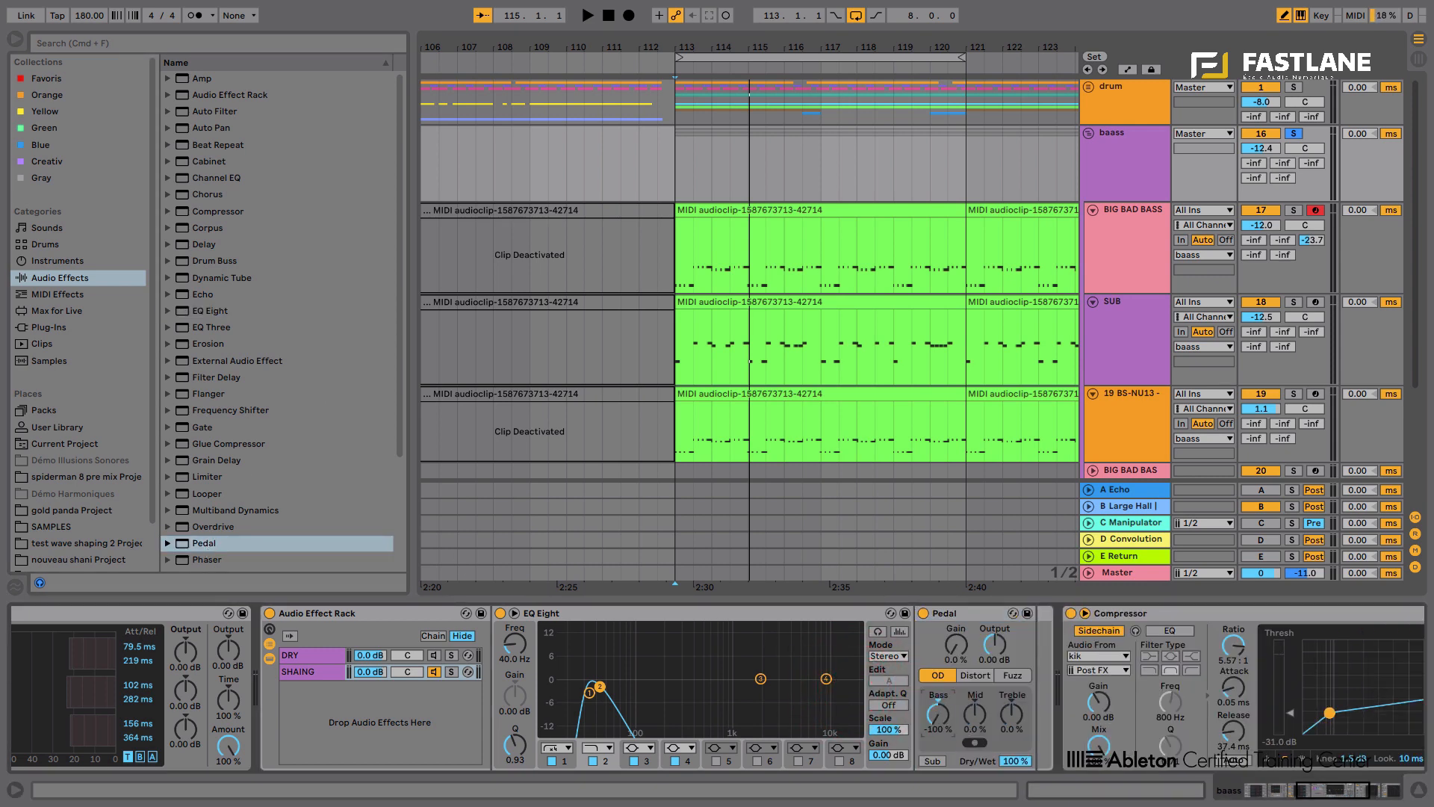
pyautogui.click(1010, 678)
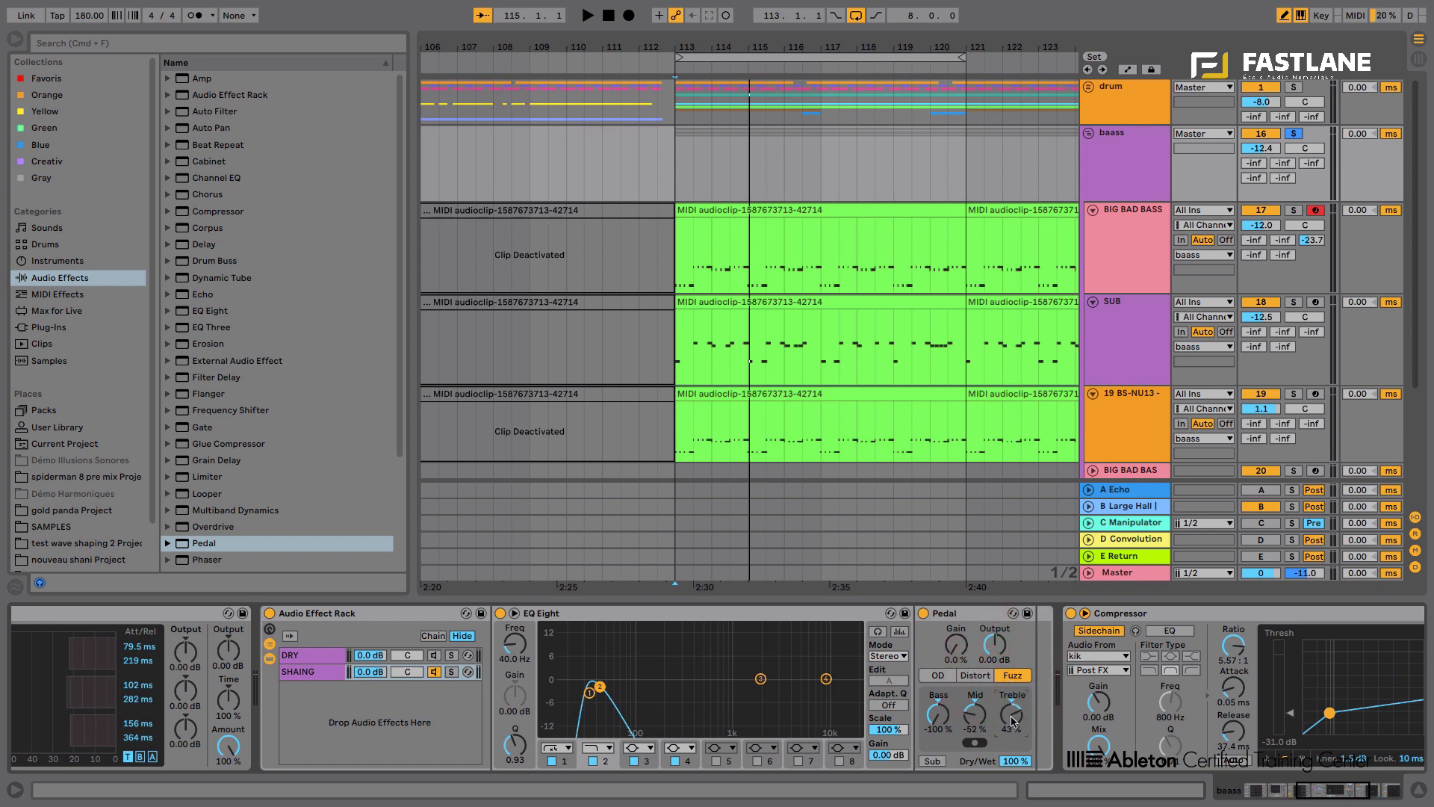
pyautogui.press('space')
pyautogui.moveTo(1018, 765); pyautogui.dragTo(961, 636)
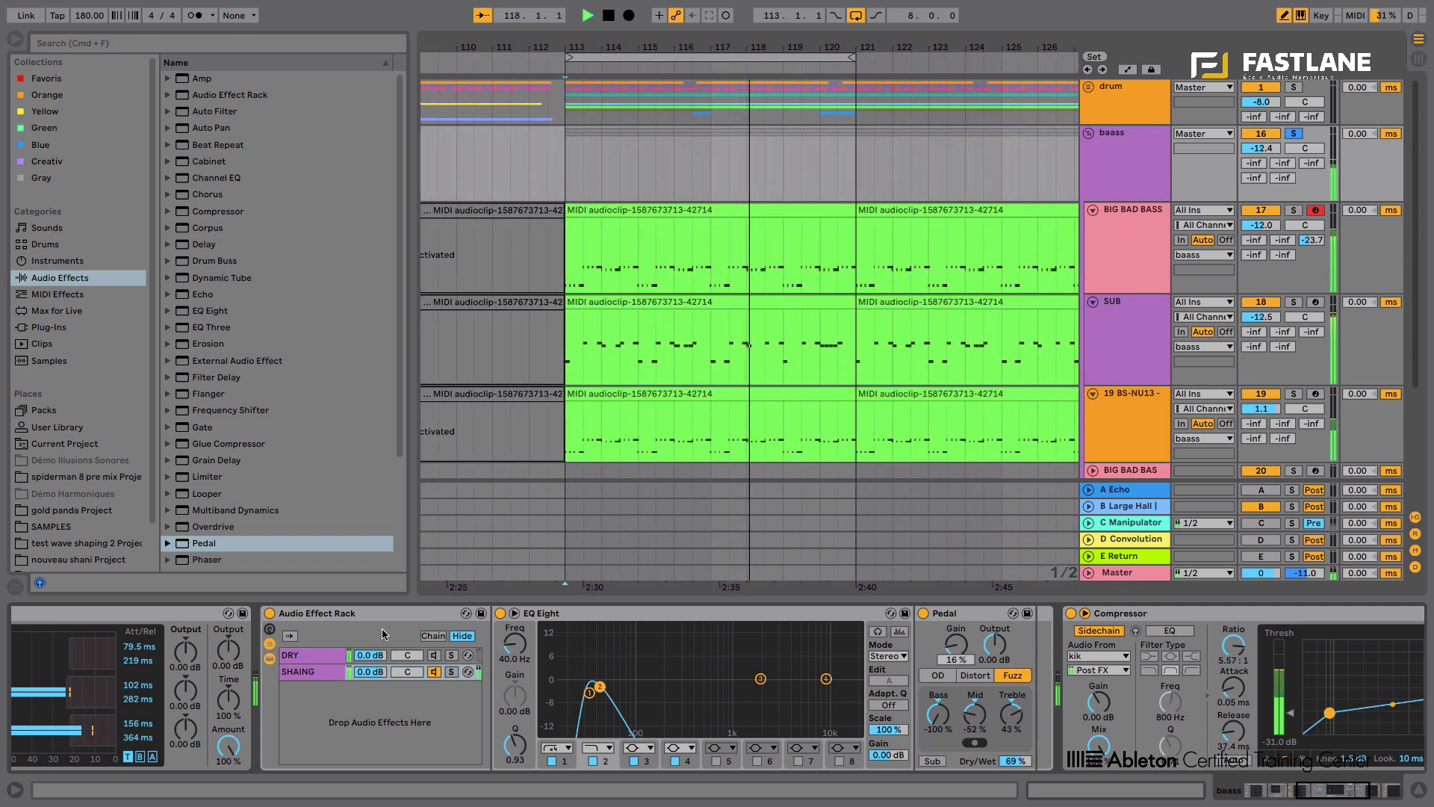
# Add a Saturator after the Pedal in Waveshaper mode with input Drive 11.4 dB, shaper Drive 24.2%, Curve 10.9% and Depth 12.5%.
pyautogui.scroll(-4, 232, 509)
pyautogui.moveTo(215, 479); pyautogui.dragTo(994, 700)
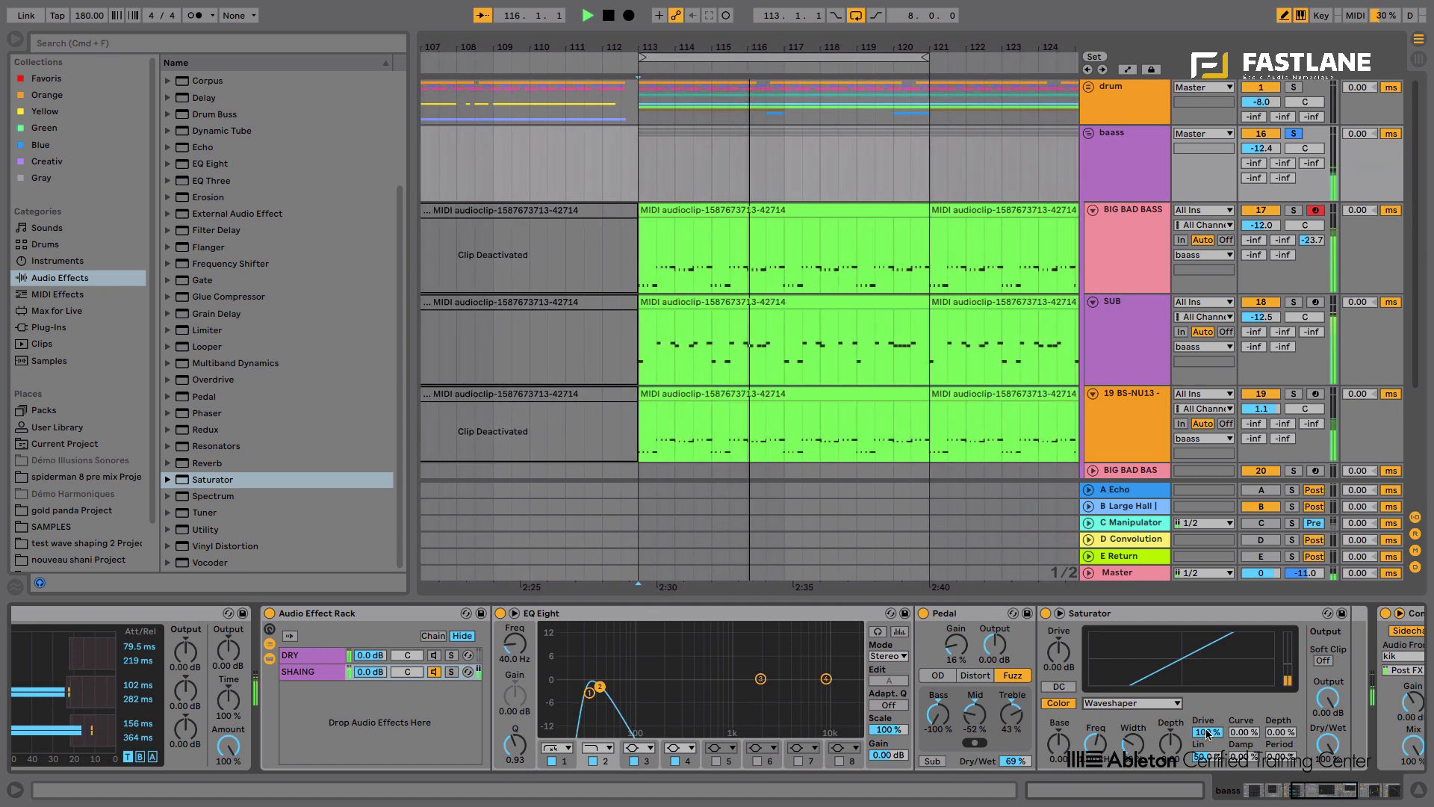
pyautogui.moveTo(1206, 732); pyautogui.dragTo(1281, 739)
pyautogui.moveTo(1059, 652); pyautogui.dragTo(1059, 629)
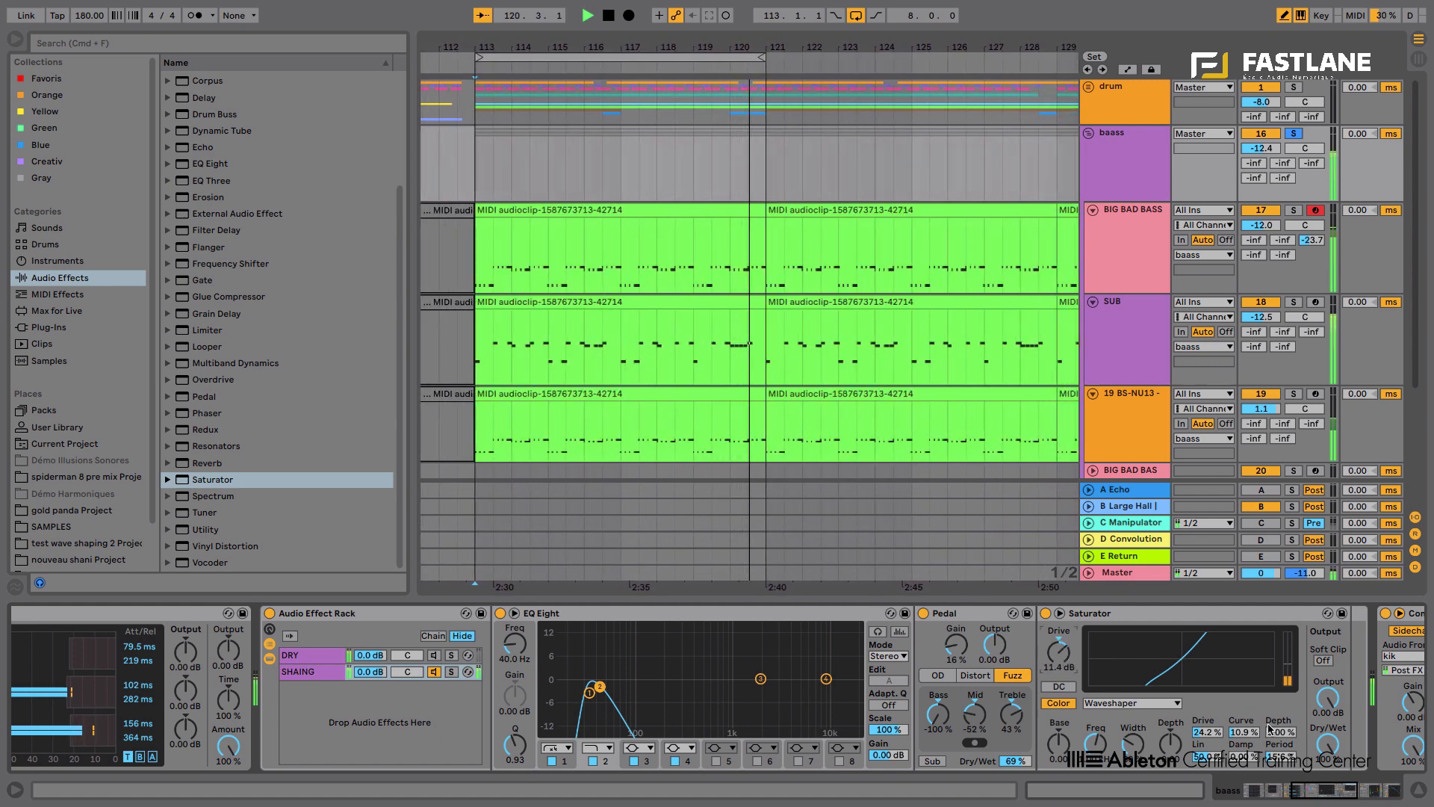
pyautogui.moveTo(1244, 756); pyautogui.dragTo(1207, 765)
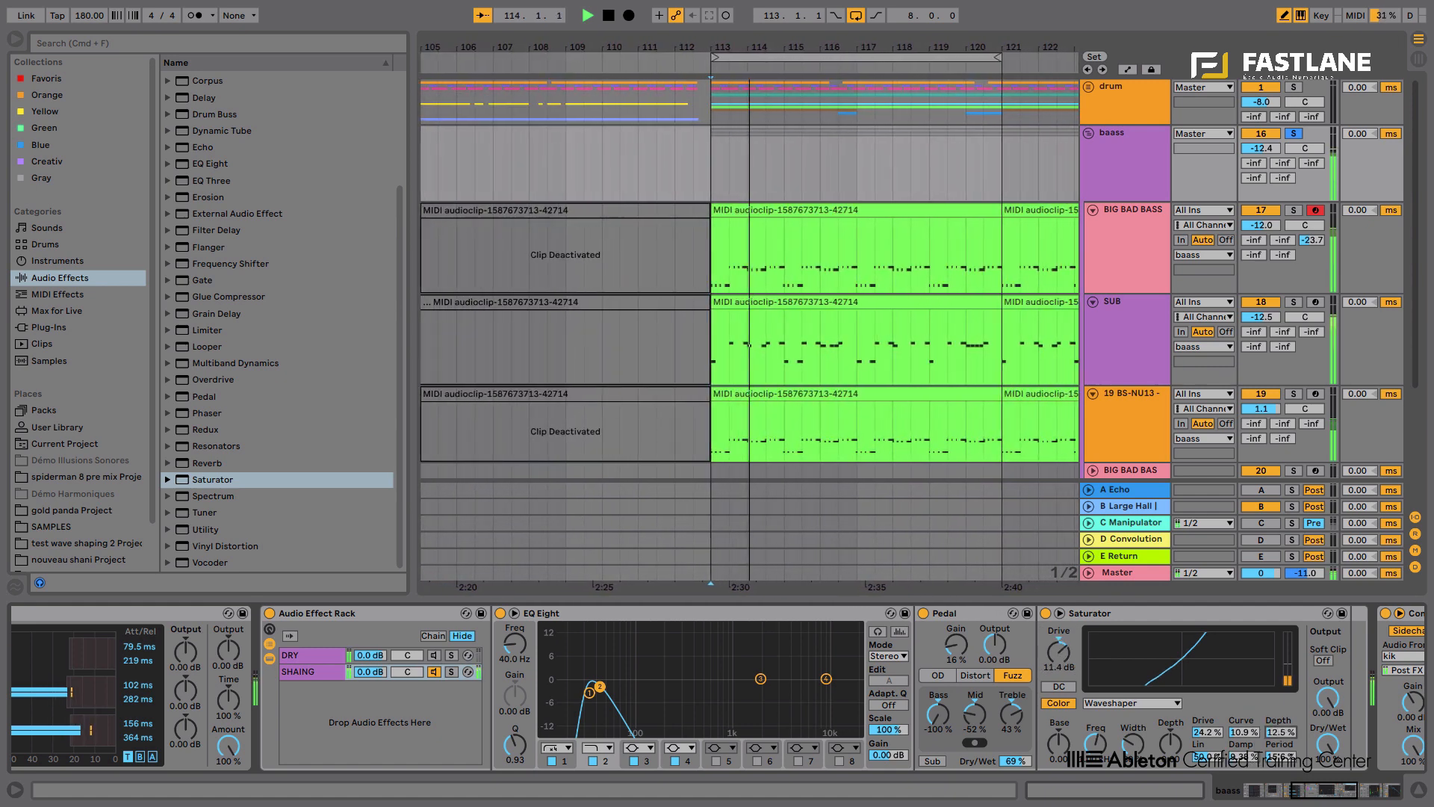
pyautogui.moveTo(1281, 732); pyautogui.dragTo(1281, 720)
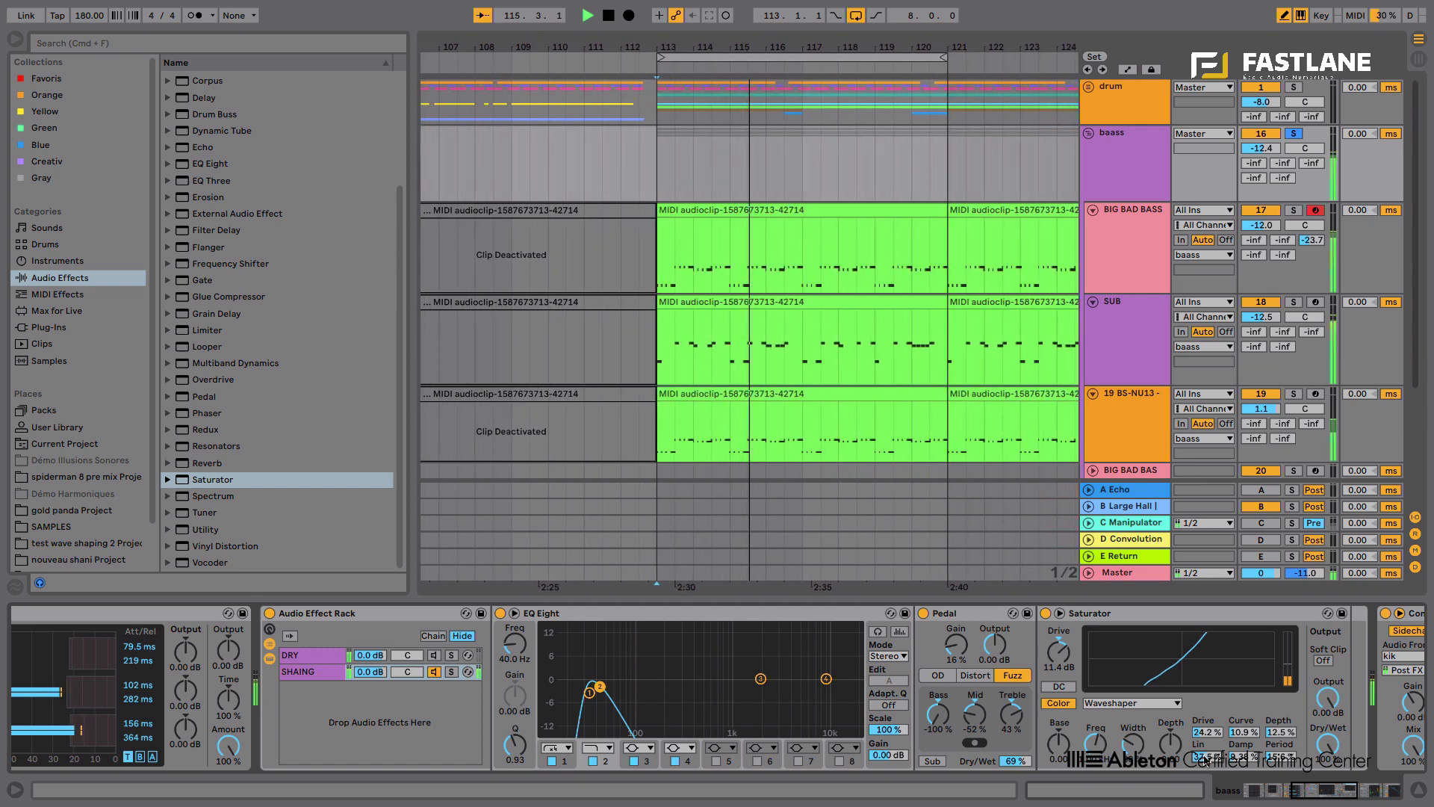
# Stop playback and add a second EQ Eight after the Saturator in the SHAING chain.
pyautogui.moveTo(1204, 758); pyautogui.dragTo(1204, 760)
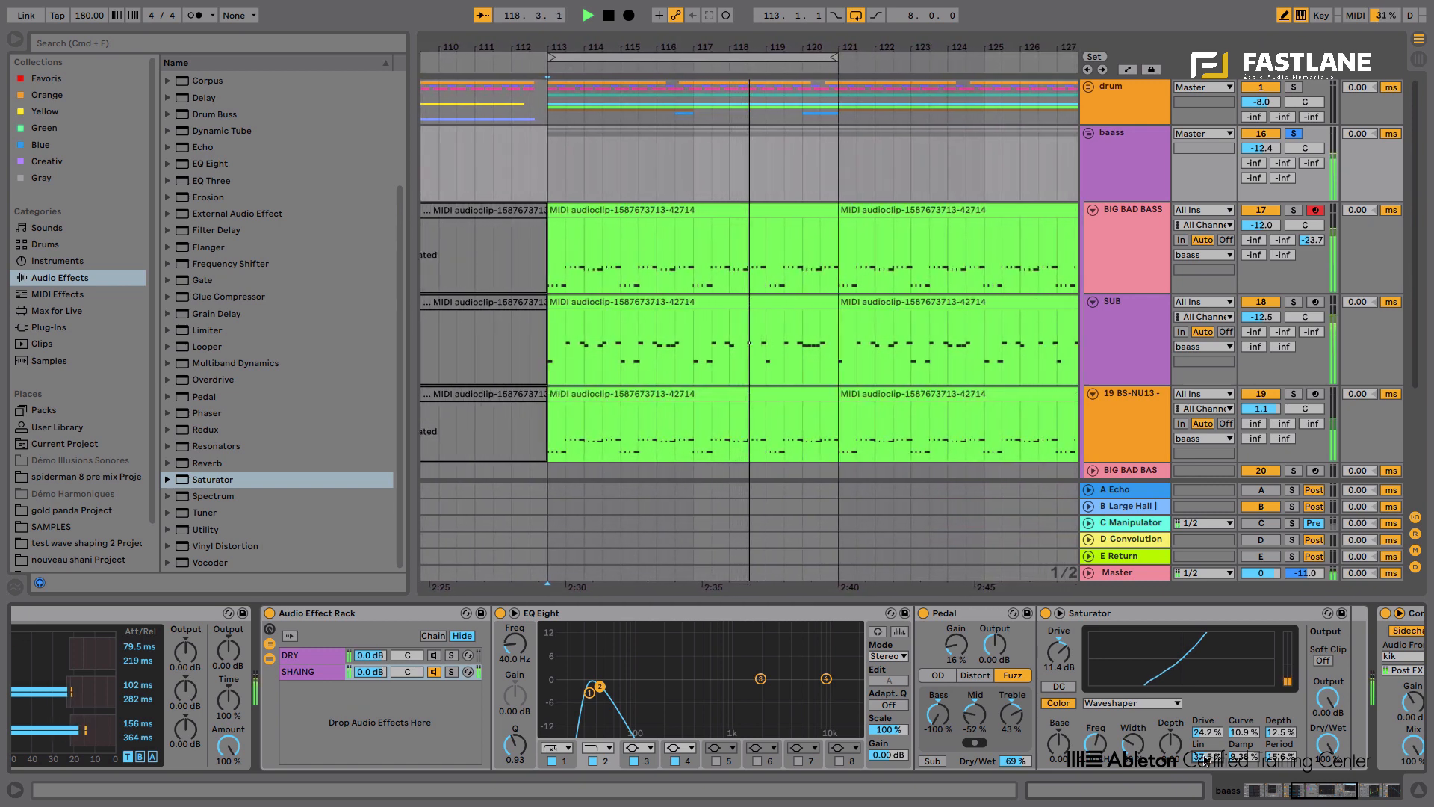
pyautogui.press('space')
pyautogui.moveTo(190, 170); pyautogui.dragTo(1270, 700)
pyautogui.click(1316, 793)
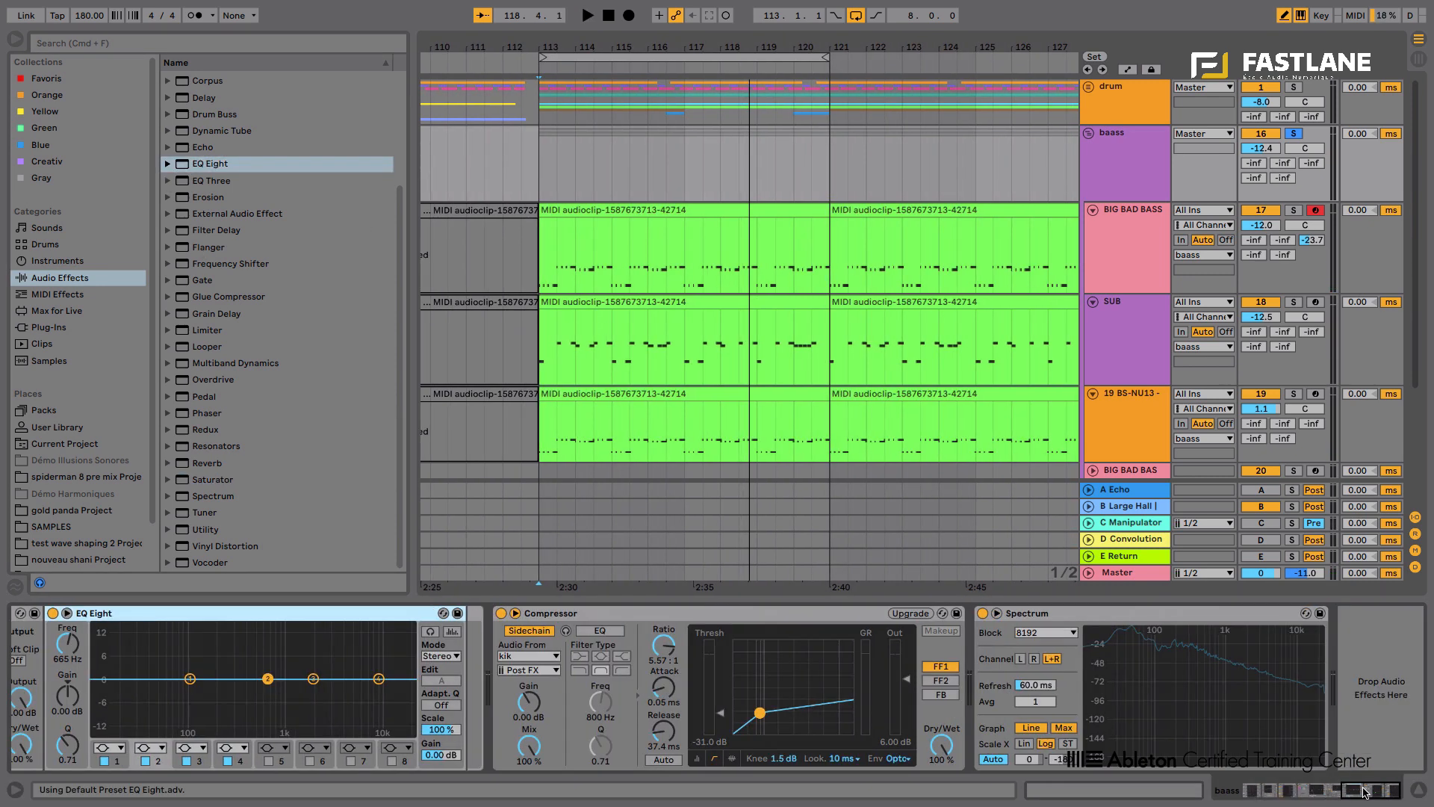
# Set the new EQ Eight's band 1 to a low cut around 300 Hz and band 3 to 1.04 kHz at -4.34 dB.
pyautogui.click(191, 674)
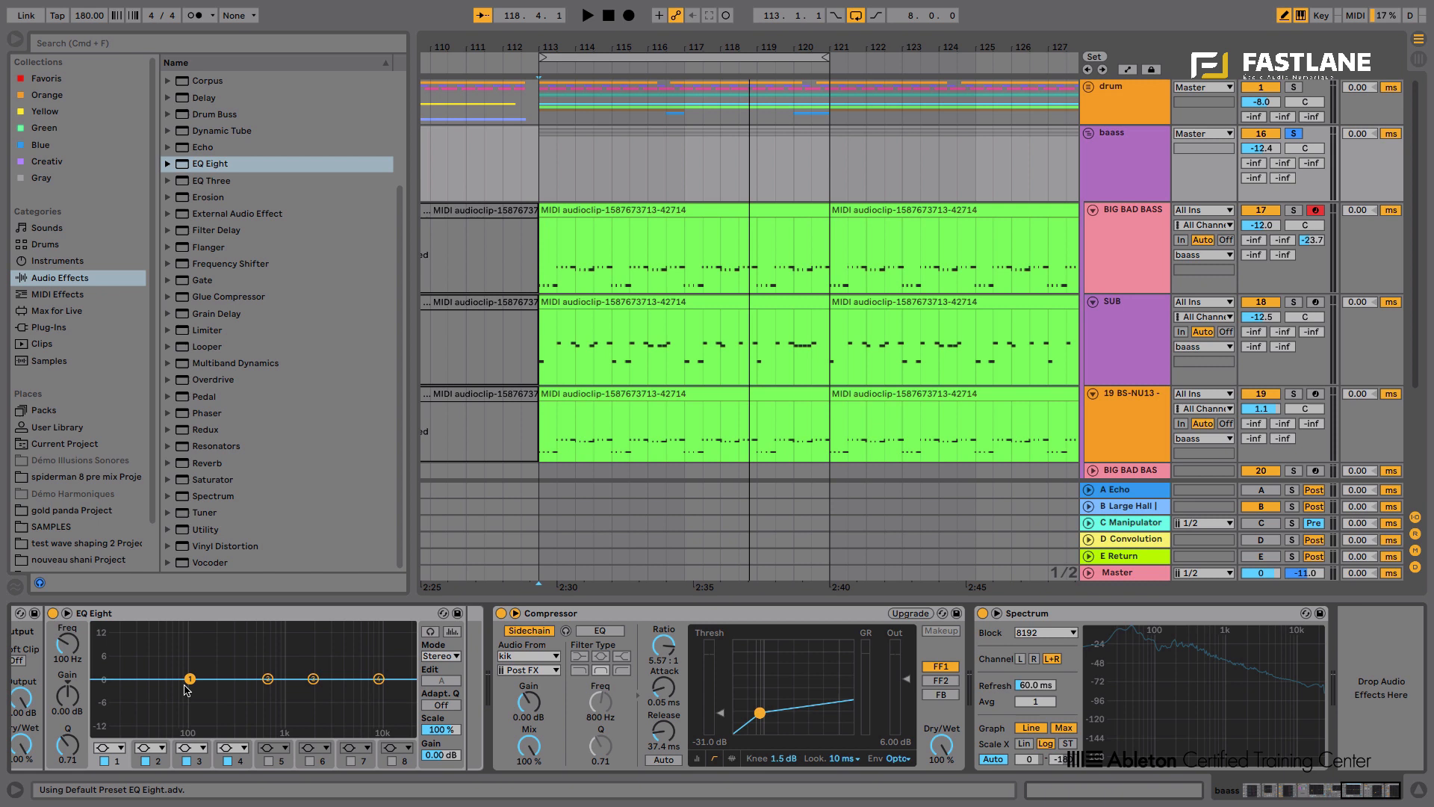
pyautogui.click(111, 747)
pyautogui.click(117, 658)
pyautogui.moveTo(187, 695); pyautogui.dragTo(232, 700)
pyautogui.moveTo(313, 678); pyautogui.dragTo(286, 694)
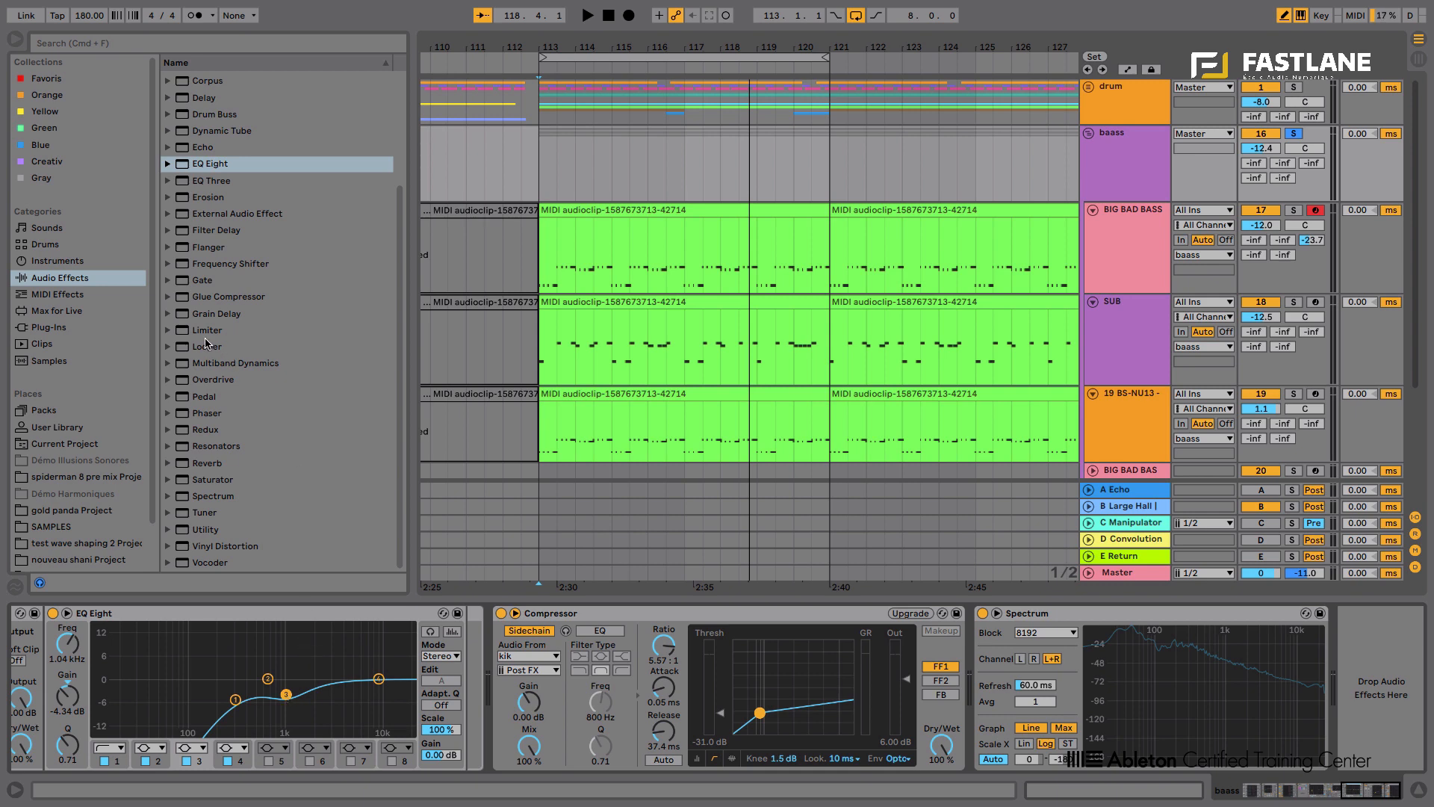
# Add a Utility after the second EQ Eight with Width 68%, Gain 5.56 dB and Bass Mono enabled at 125 Hz.
pyautogui.moveTo(214, 529); pyautogui.dragTo(511, 699)
pyautogui.click(493, 745)
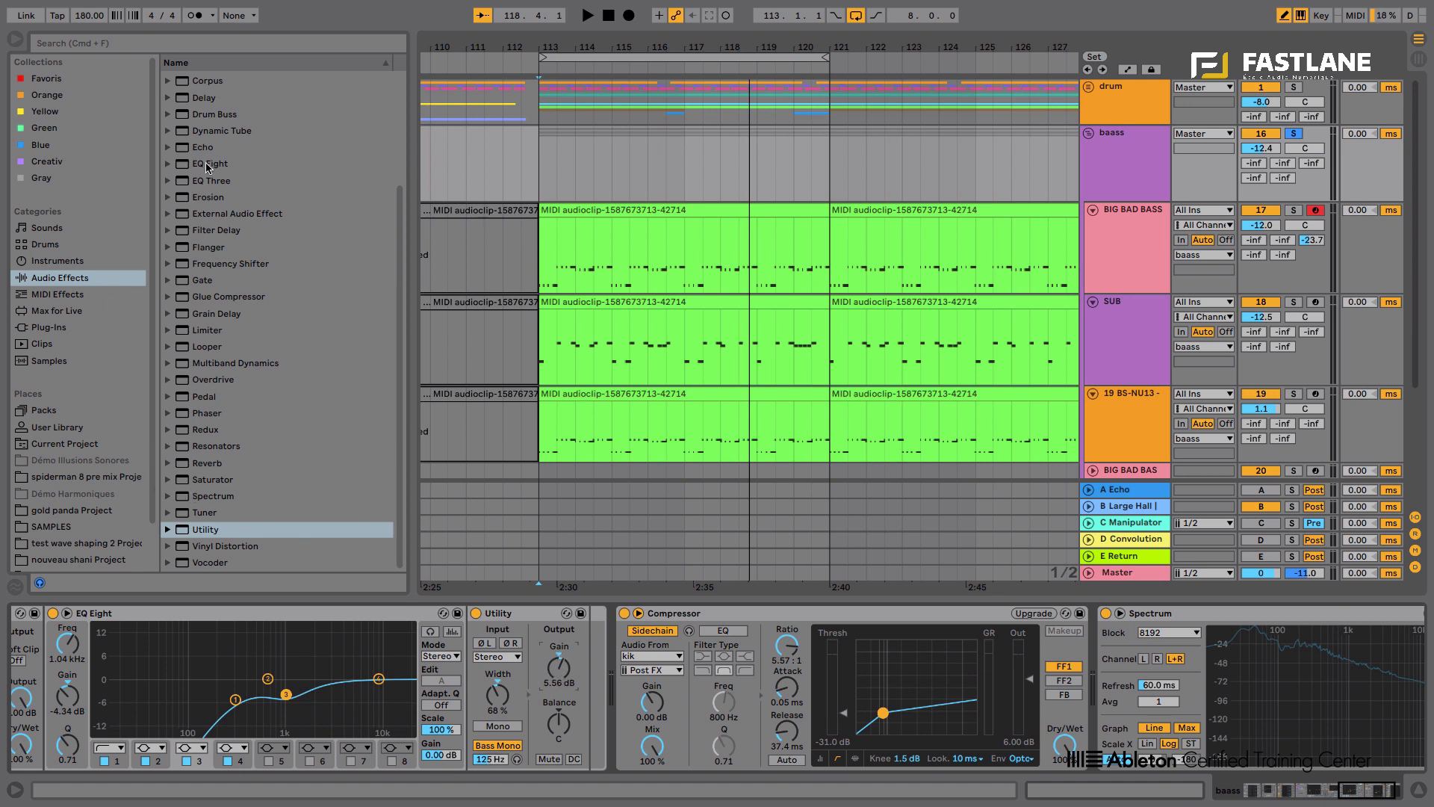
# Add a Chorus after the Utility with Delay 2 off, Highpass at 292 Hz and Dry/Wet 100%, and audition it.
pyautogui.scroll(3, 210, 149)
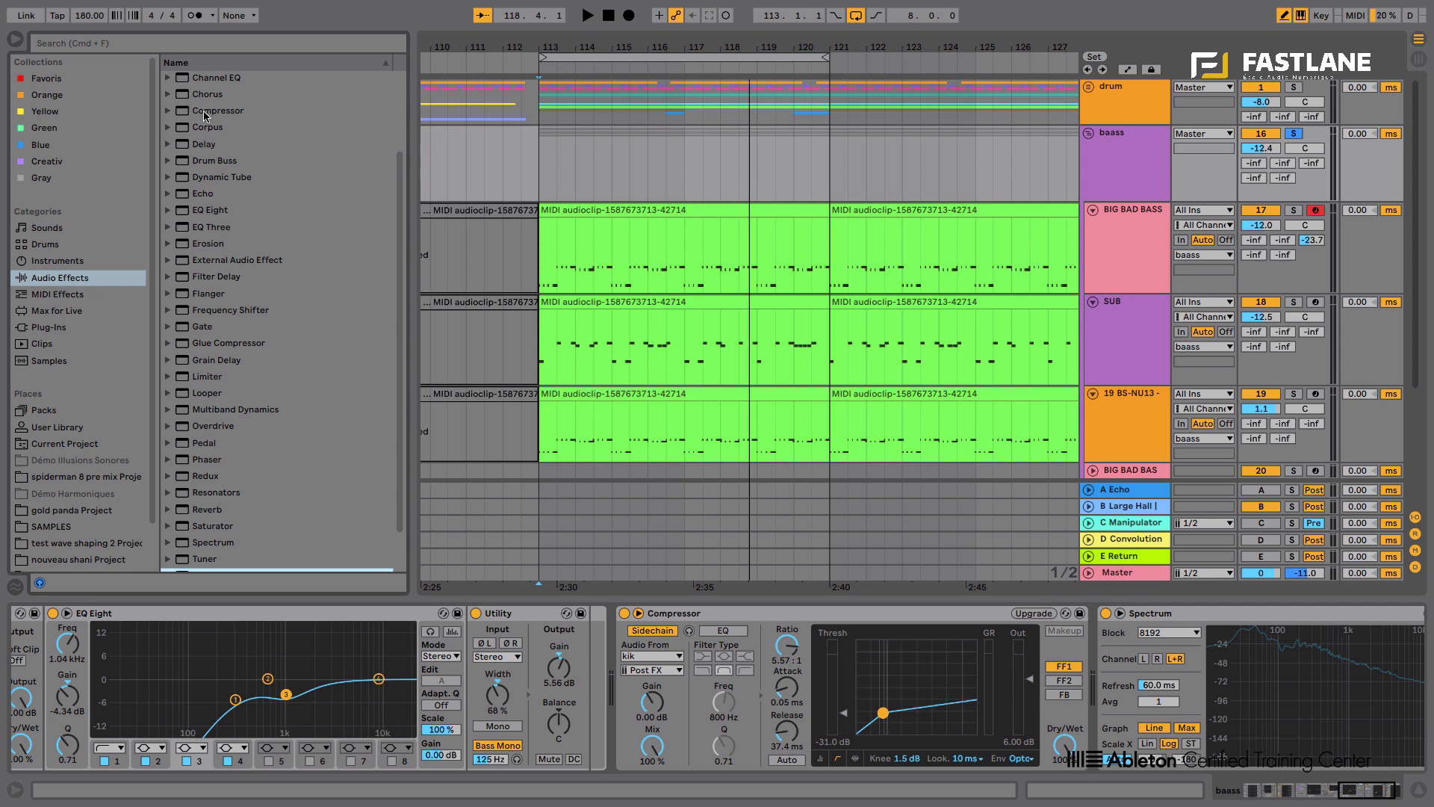
pyautogui.moveTo(205, 97); pyautogui.dragTo(679, 706)
pyautogui.click(844, 760)
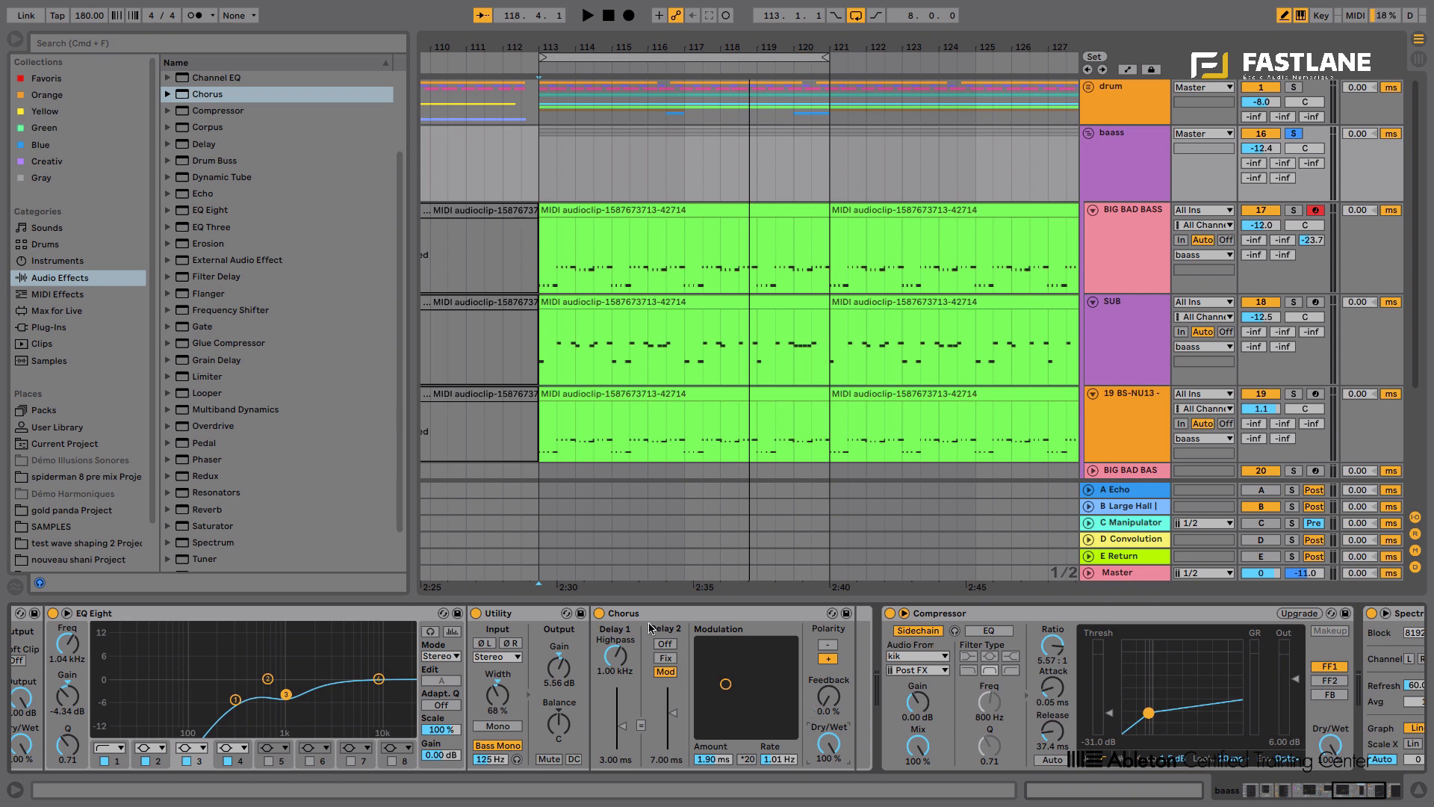
pyautogui.click(664, 644)
pyautogui.press('space')
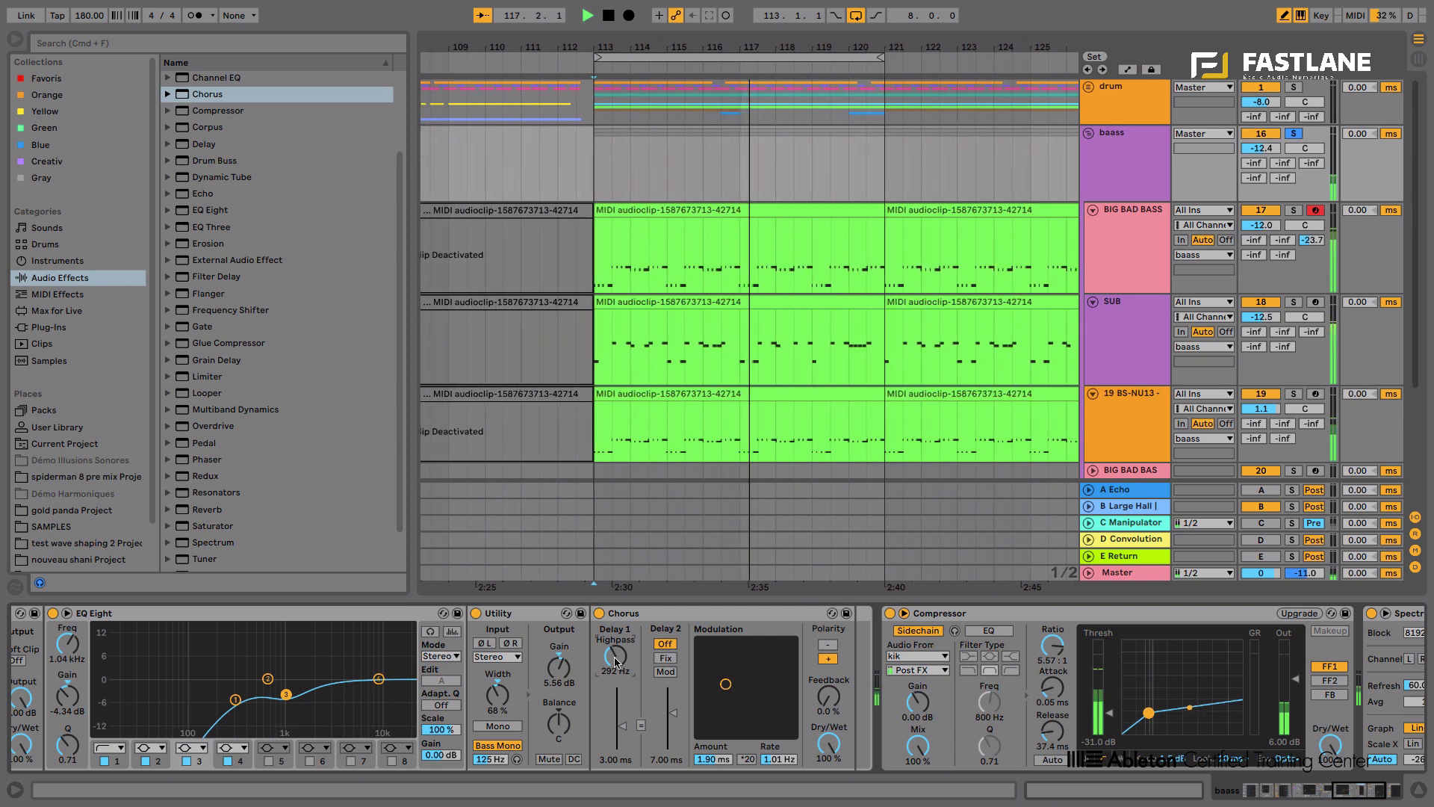
pyautogui.press('space')
# Extend the rack's DRY and SHAING chain zones across the full 0–127 range and fade in the SHAING zone over most of its length.
pyautogui.moveTo(1352, 793); pyautogui.dragTo(1286, 799)
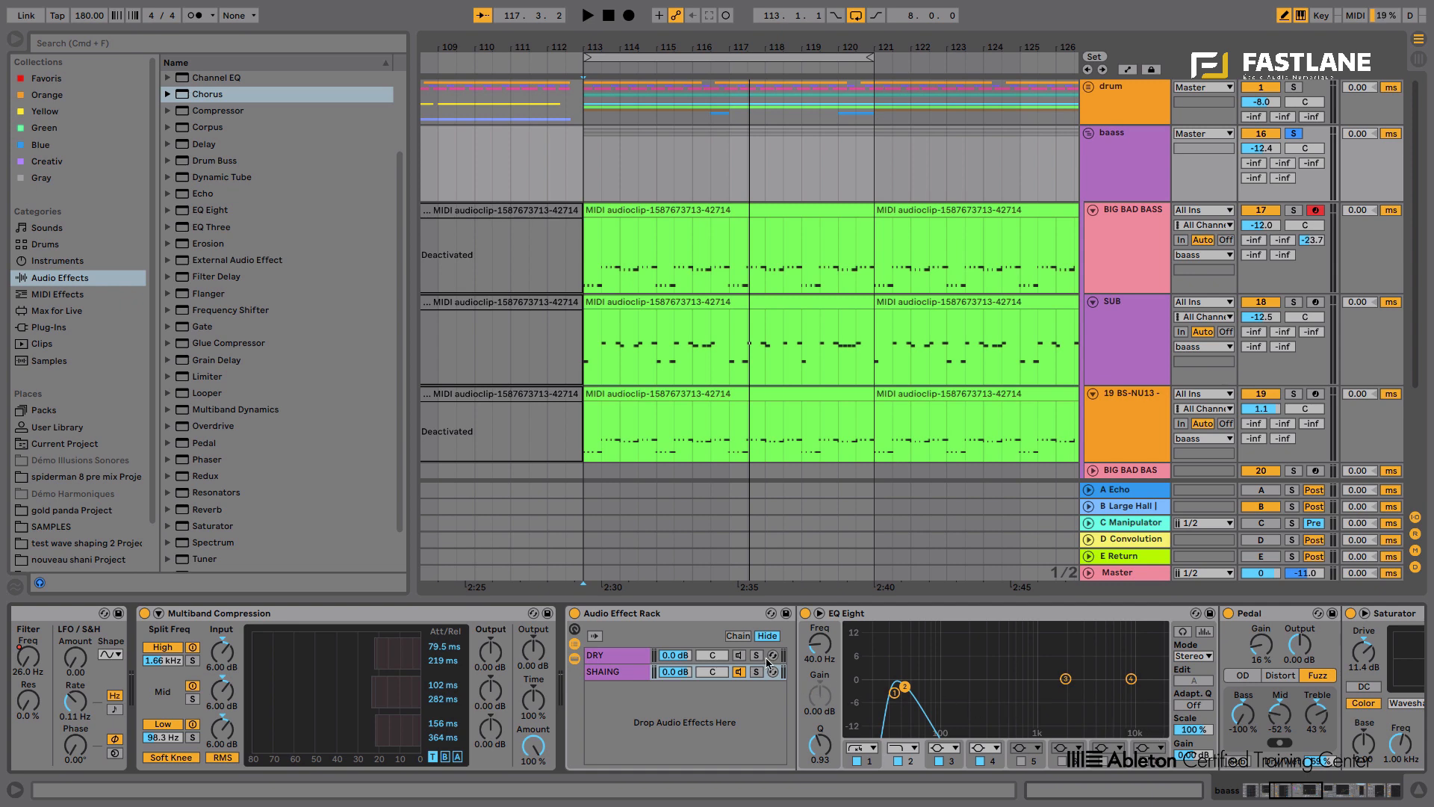
pyautogui.click(741, 657)
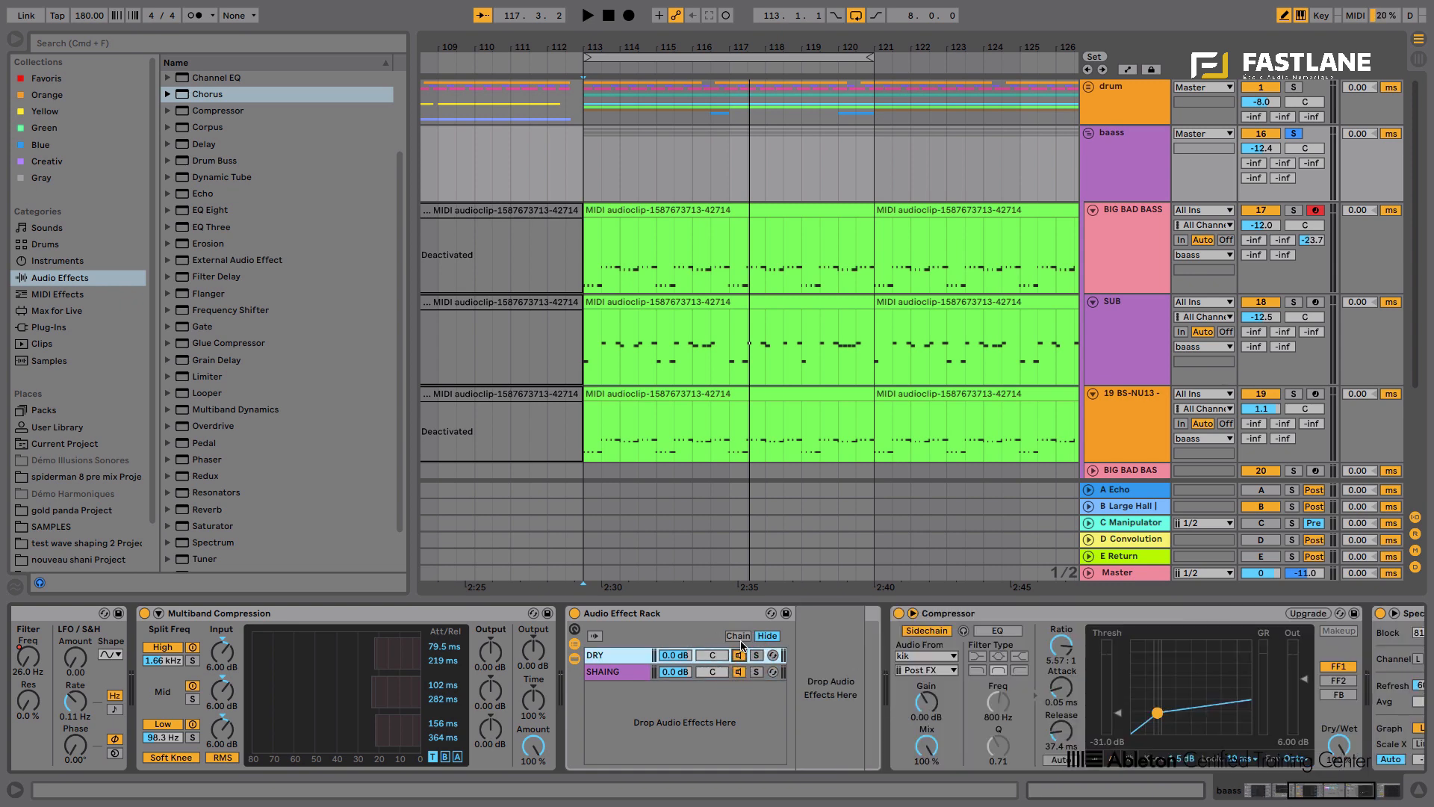
pyautogui.click(739, 639)
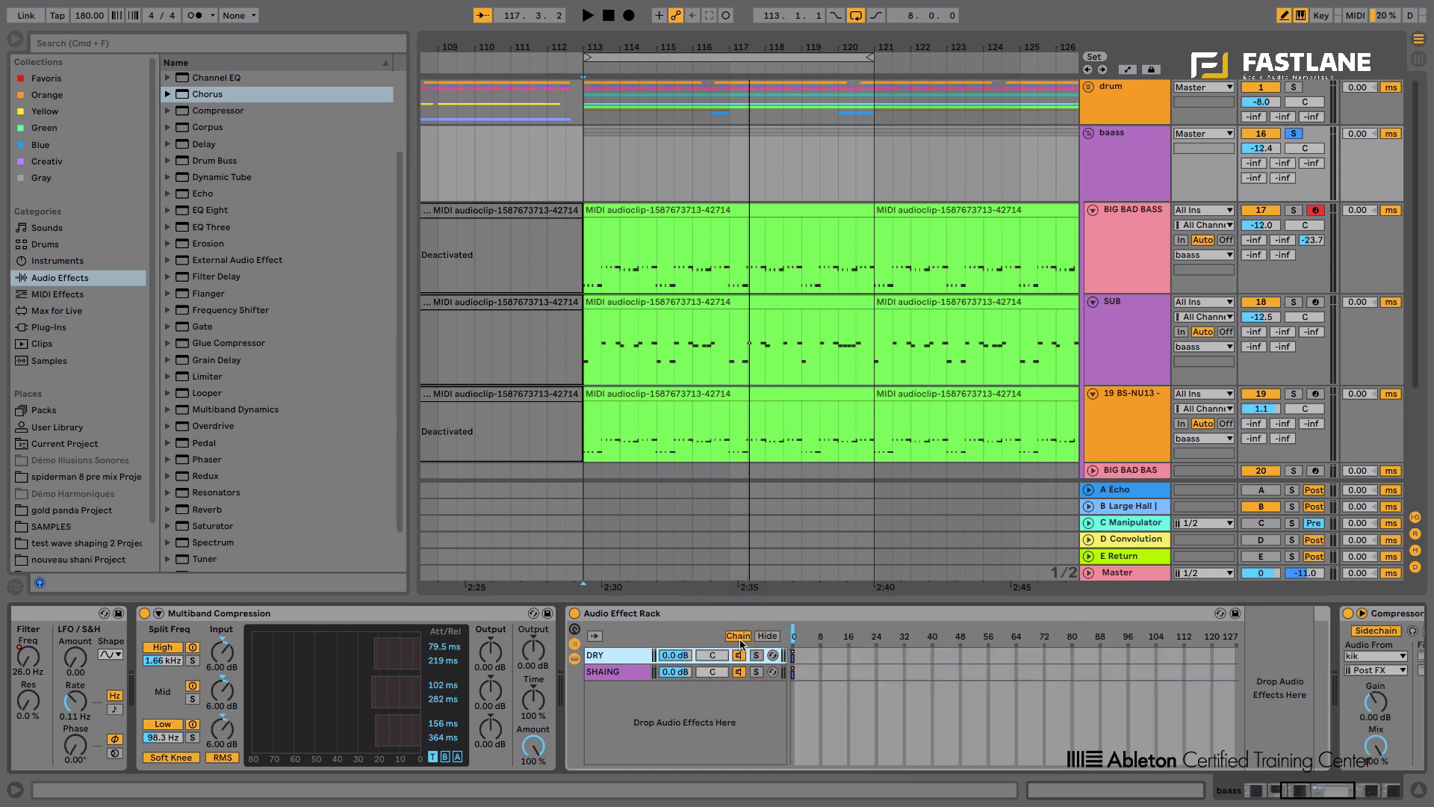
pyautogui.moveTo(795, 655); pyautogui.dragTo(1238, 657)
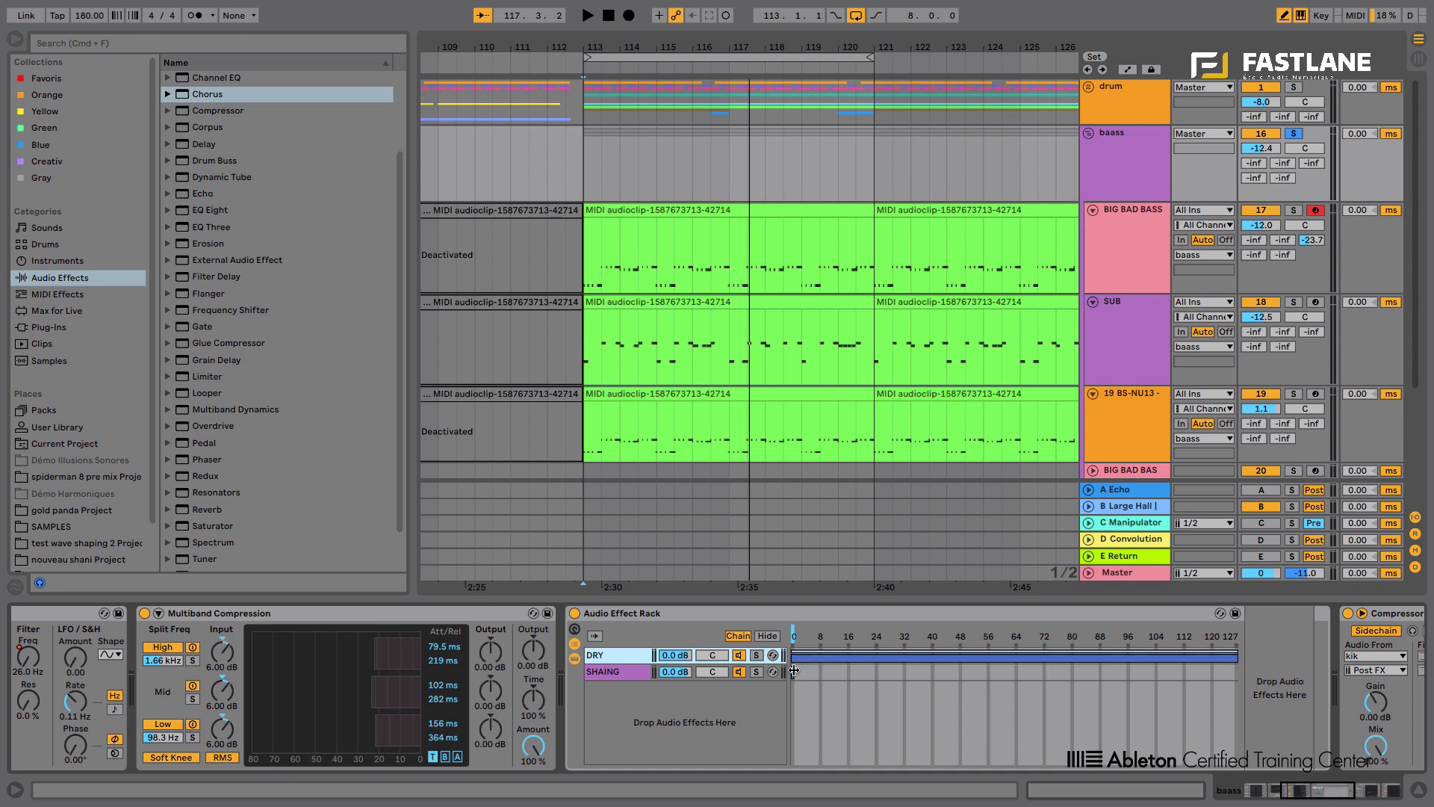
pyautogui.moveTo(793, 671); pyautogui.dragTo(1338, 670)
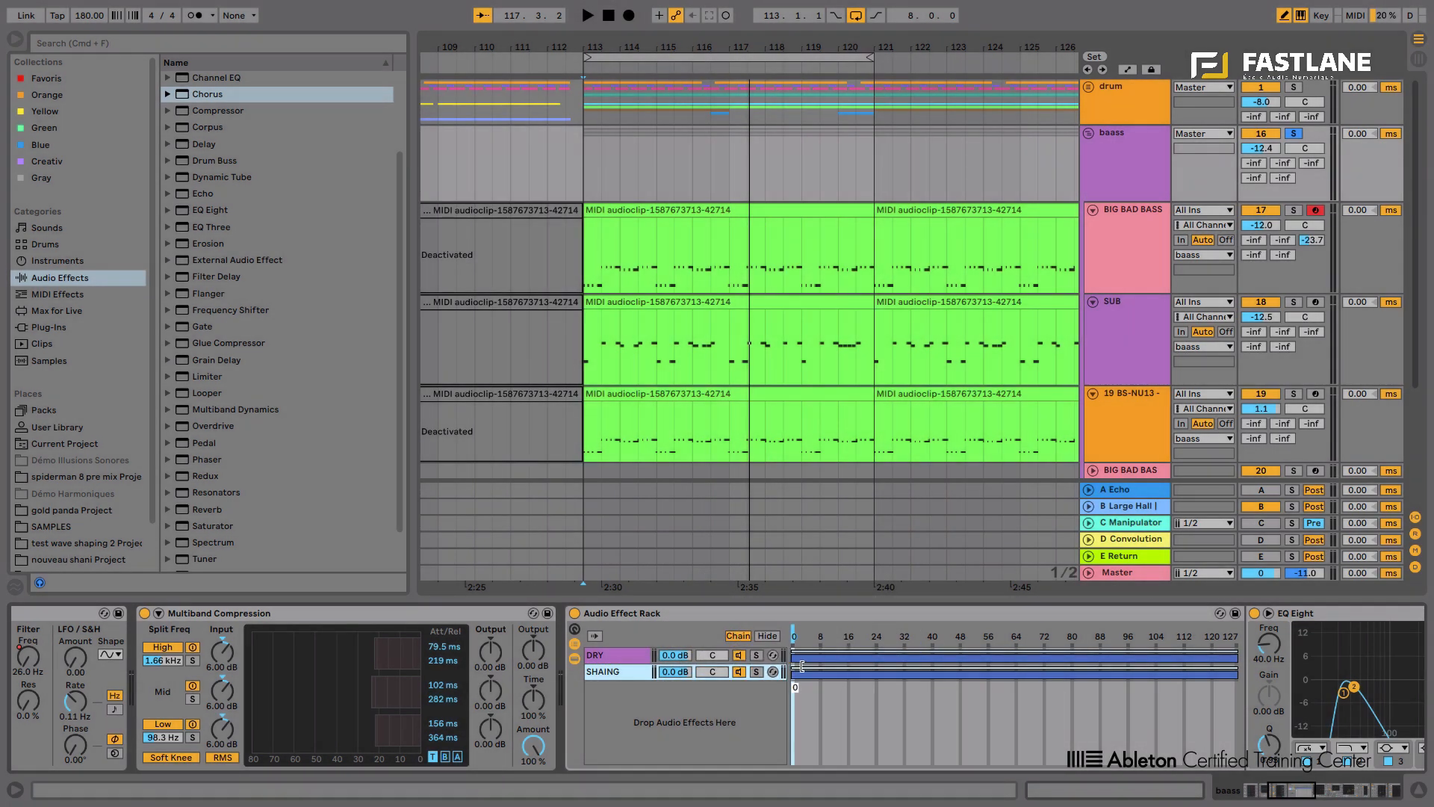
pyautogui.moveTo(793, 666); pyautogui.dragTo(1215, 666)
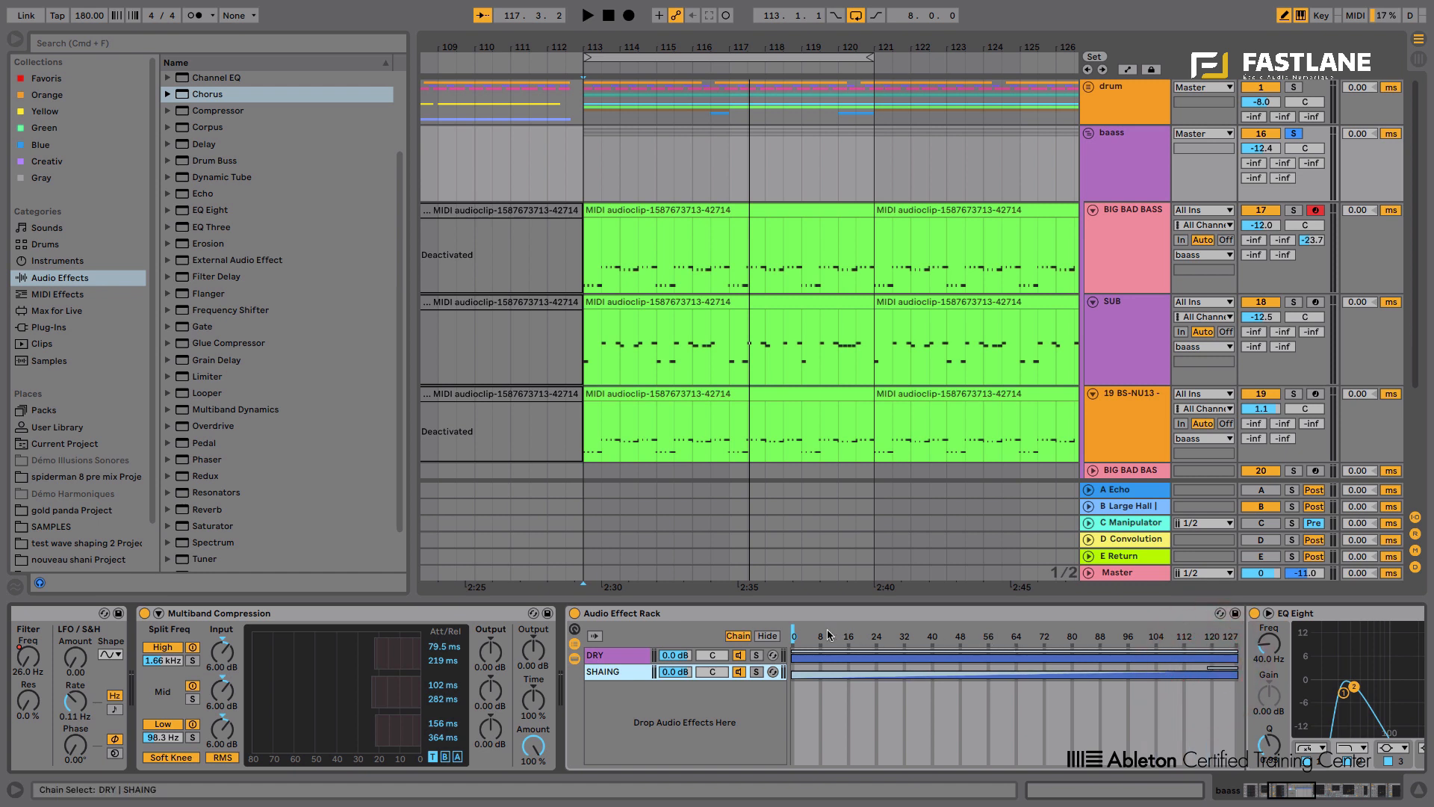
# Audition the chain selector up to about 40 during playback and map it to Macro 1.
pyautogui.moveTo(795, 635); pyautogui.dragTo(820, 635)
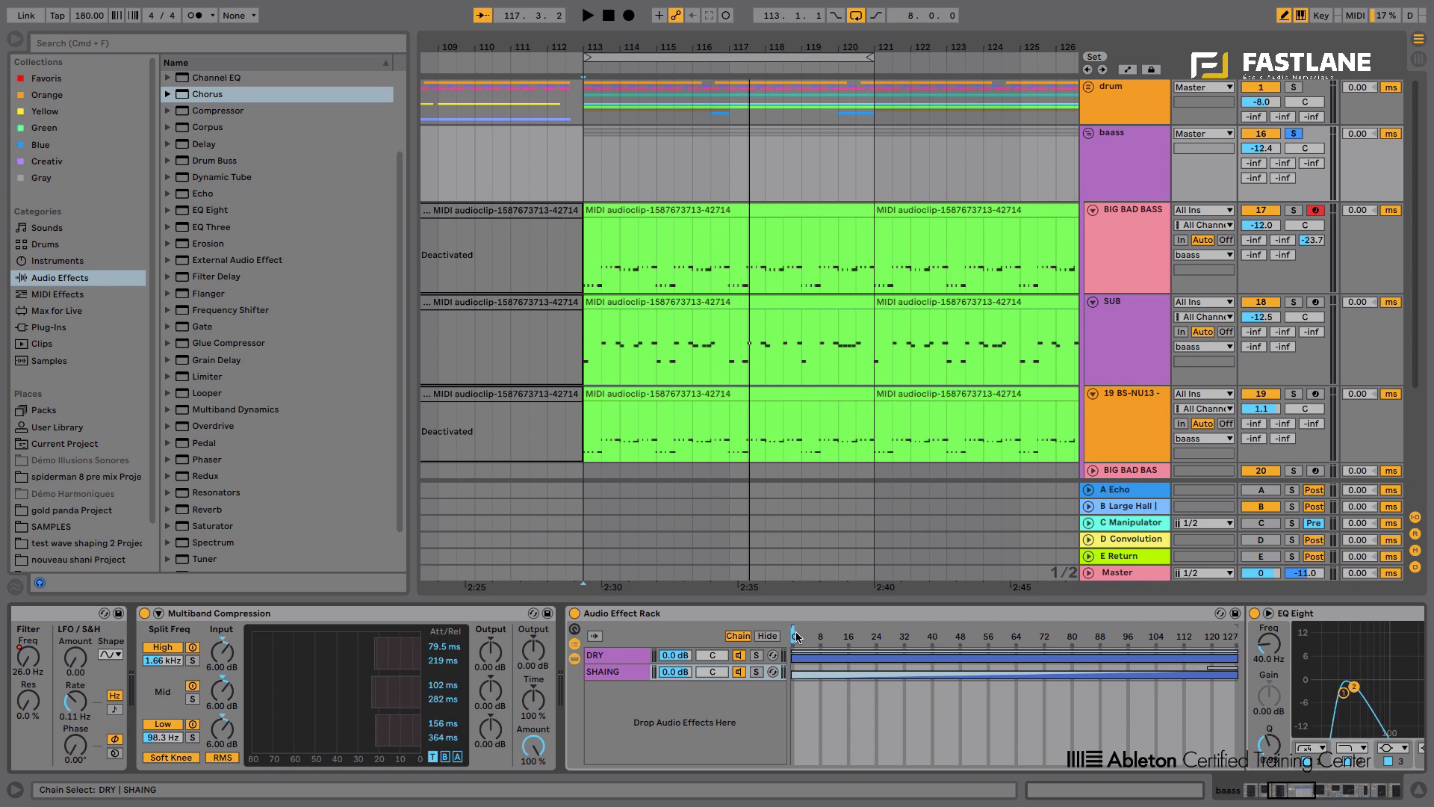
pyautogui.press('space')
pyautogui.moveTo(795, 636)
pyautogui.mouseDown()
pyautogui.moveTo(1222, 636)
pyautogui.moveTo(935, 636)
pyautogui.mouseUp()
pyautogui.press('space')
pyautogui.rightClick(936, 635)
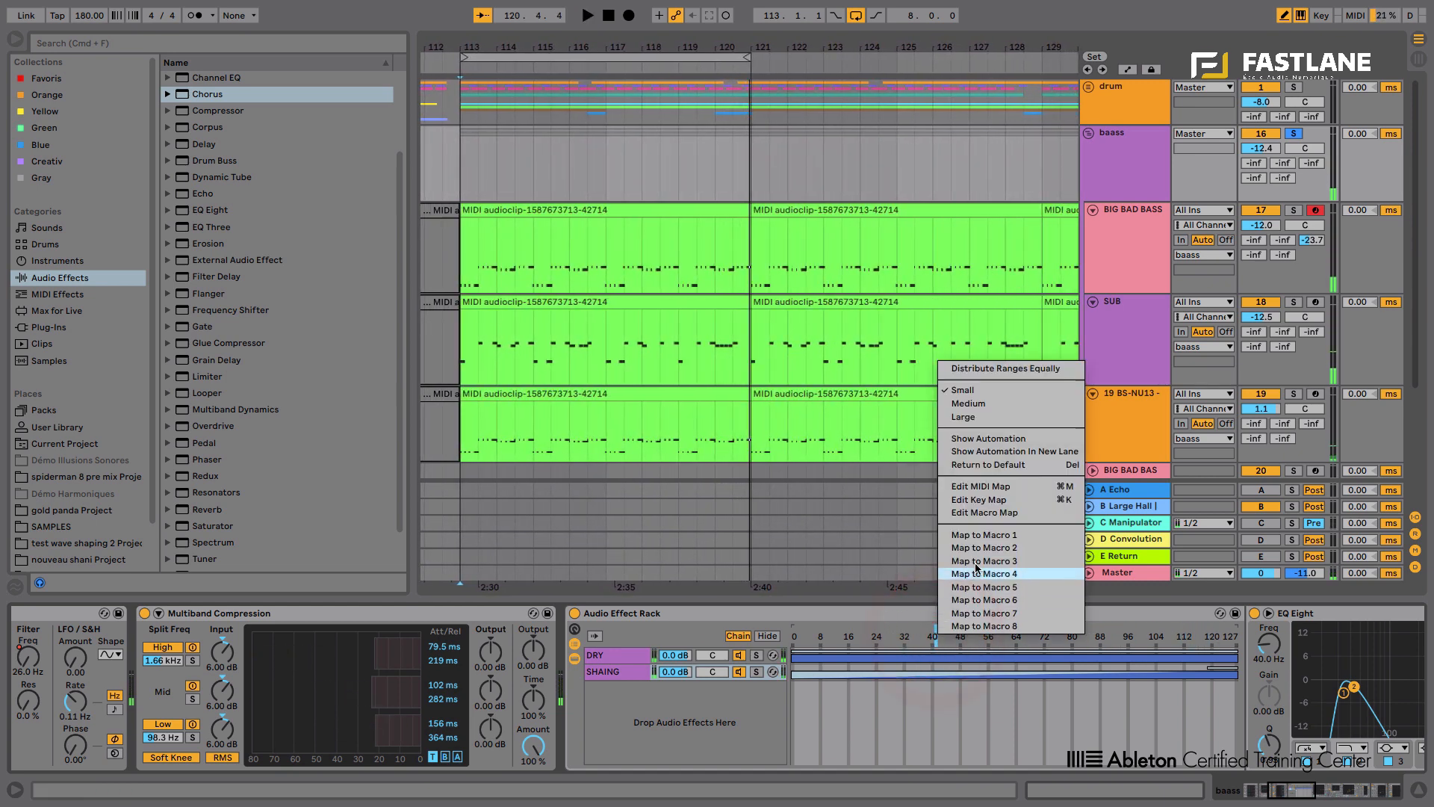
pyautogui.click(978, 535)
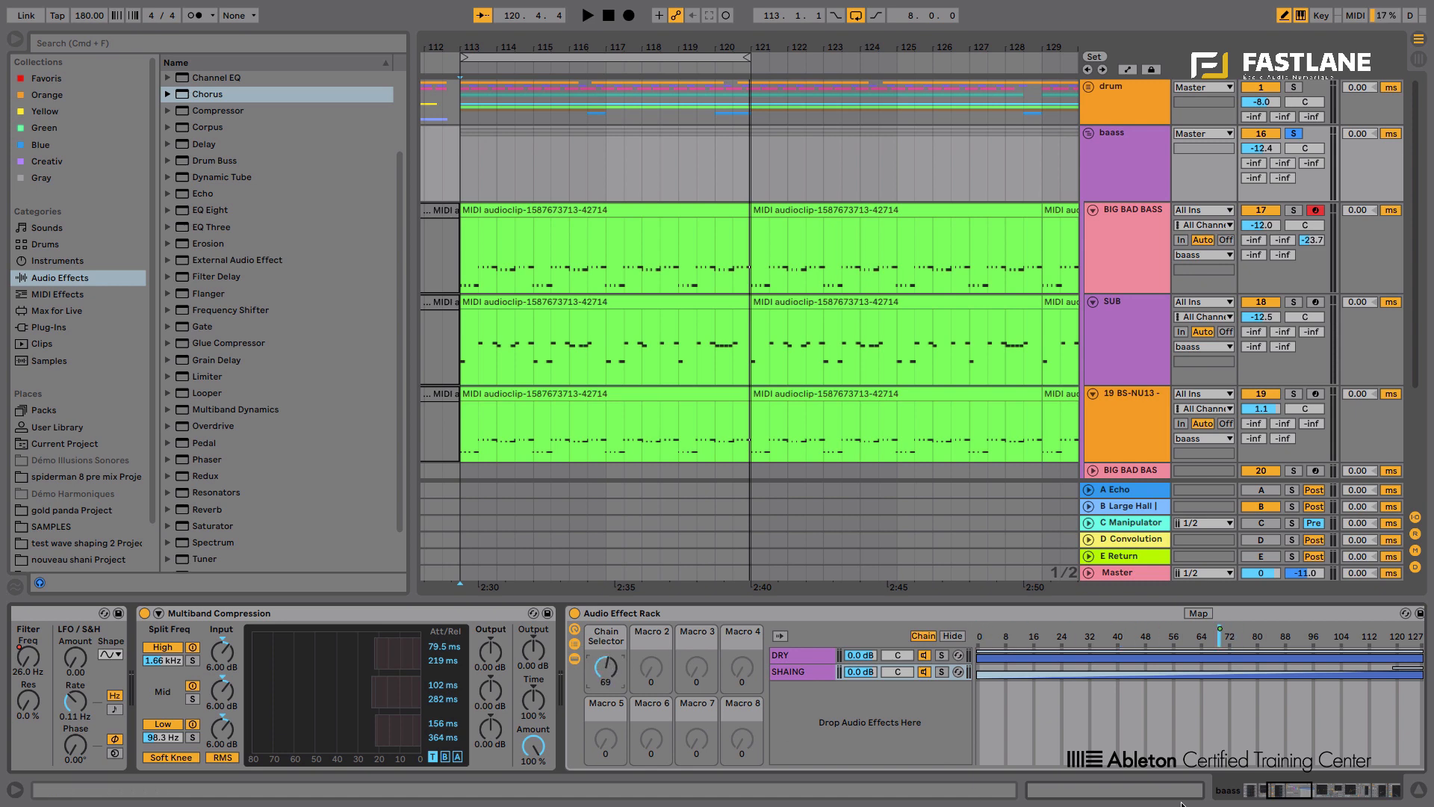
# Map the Pedal's Dry/Wet to Macro 2, the Saturator's Dry/Wet to Macro 3 and the Pedal's Treble to Macro 4.
pyautogui.moveTo(1283, 792); pyautogui.dragTo(1319, 788)
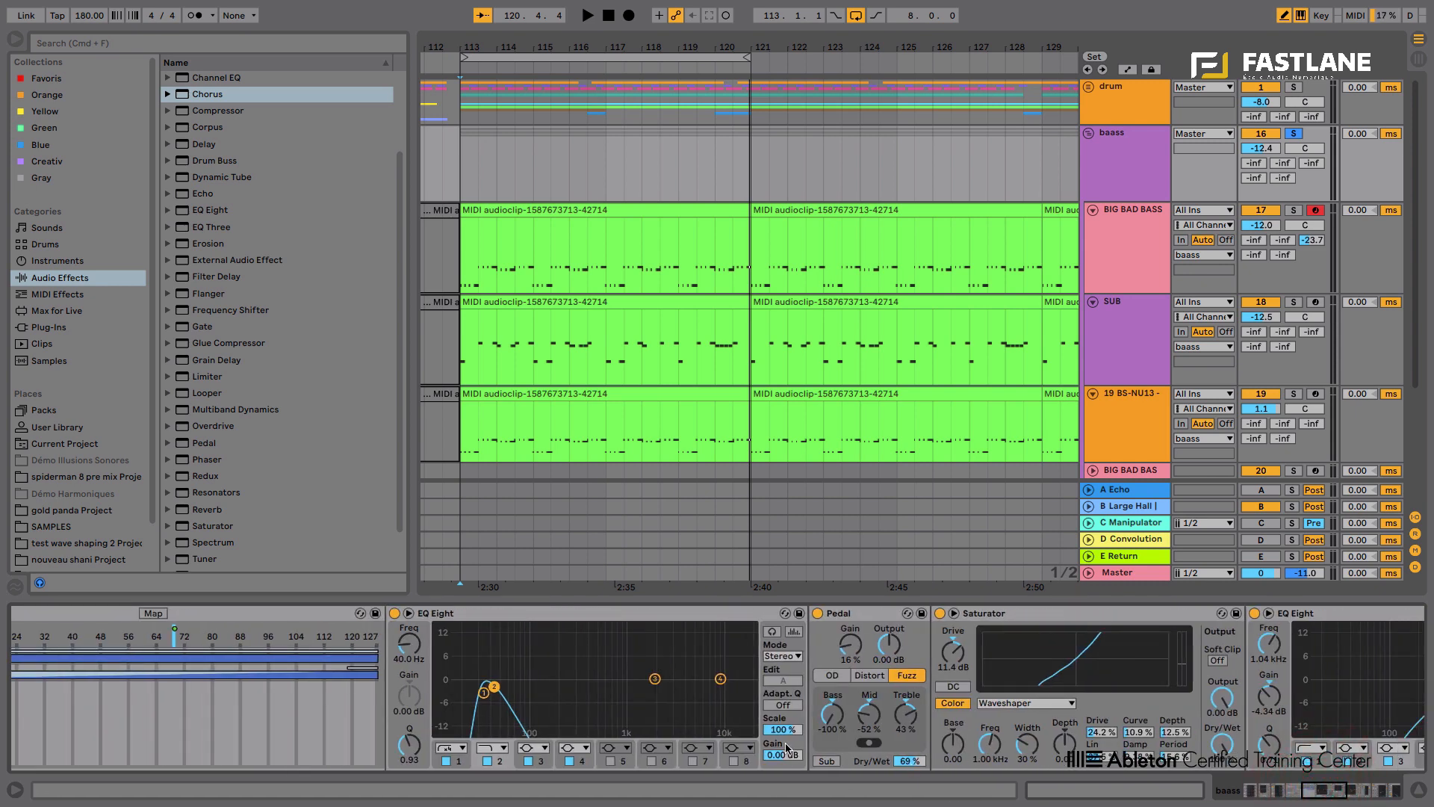
pyautogui.rightClick(907, 760)
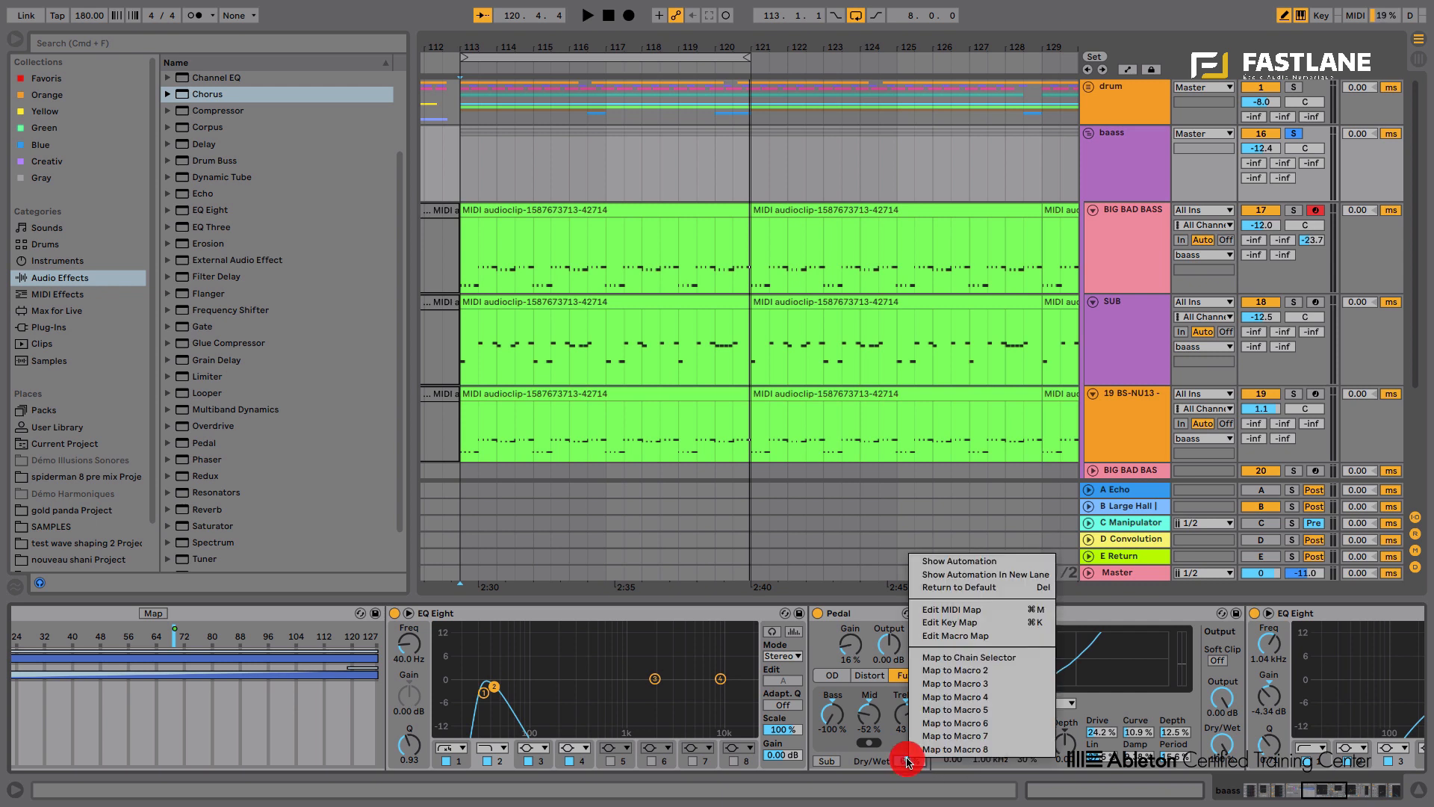
pyautogui.click(939, 689)
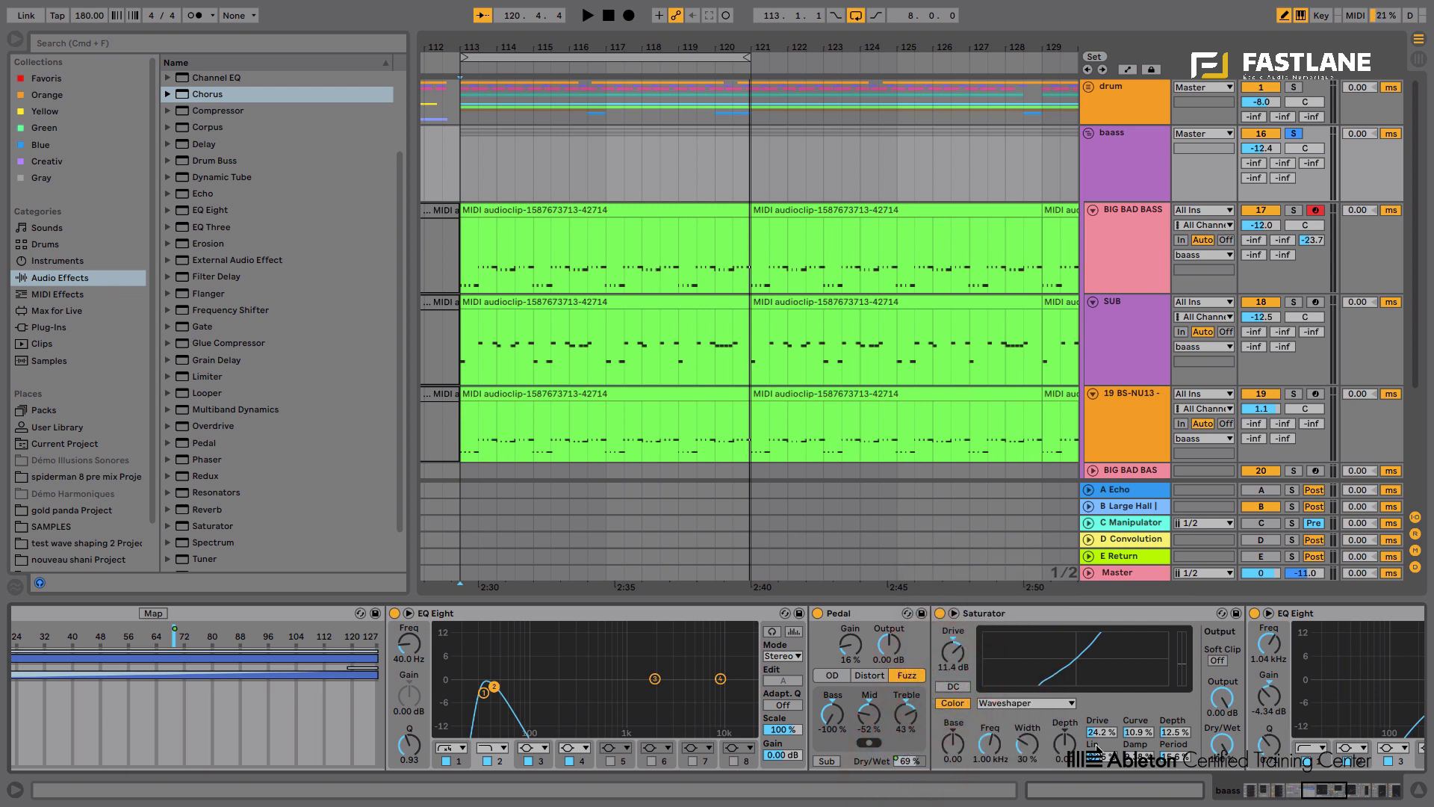
pyautogui.rightClick(1223, 747)
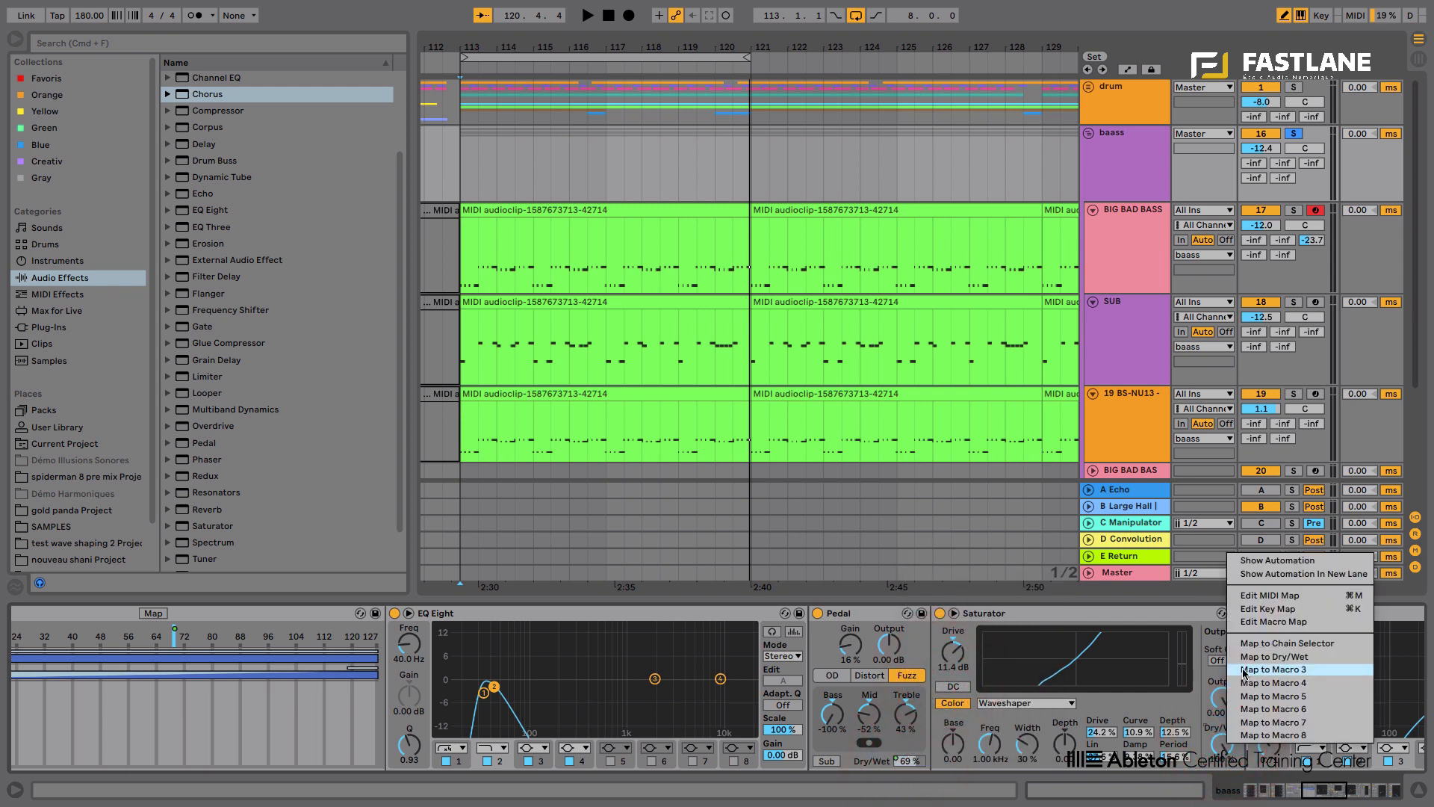
pyautogui.click(1280, 662)
pyautogui.rightClick(913, 720)
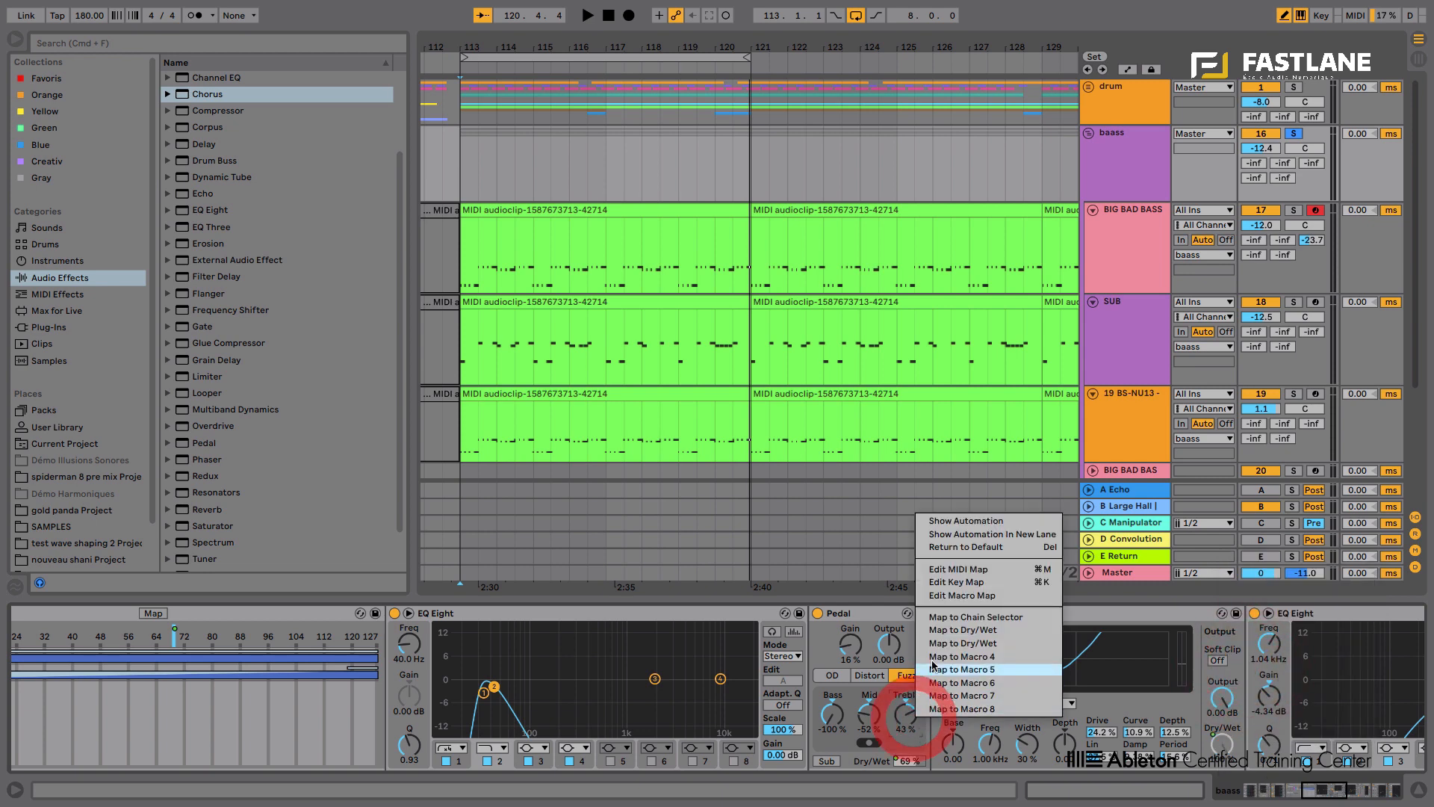
pyautogui.click(933, 656)
# Collapse the rack to its macros and set Chain Selector to 60, Pedal Dry/Wet to 51%, Saturator Dry/Wet to 85.8% and Treble to 100% while auditioning.
pyautogui.moveTo(1314, 795)
pyautogui.mouseDown()
pyautogui.moveTo(1342, 794)
pyautogui.moveTo(1277, 790)
pyautogui.mouseUp()
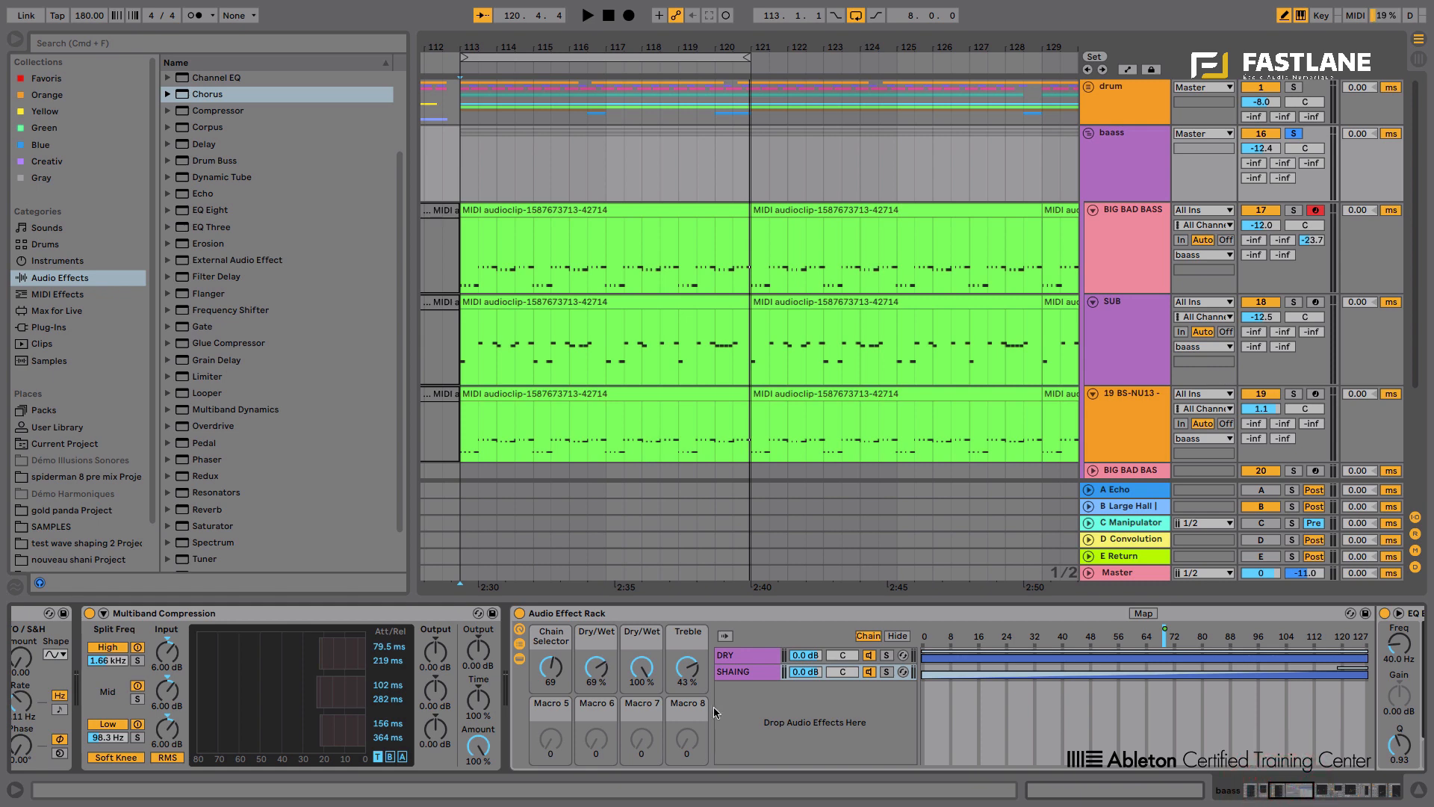
pyautogui.click(519, 659)
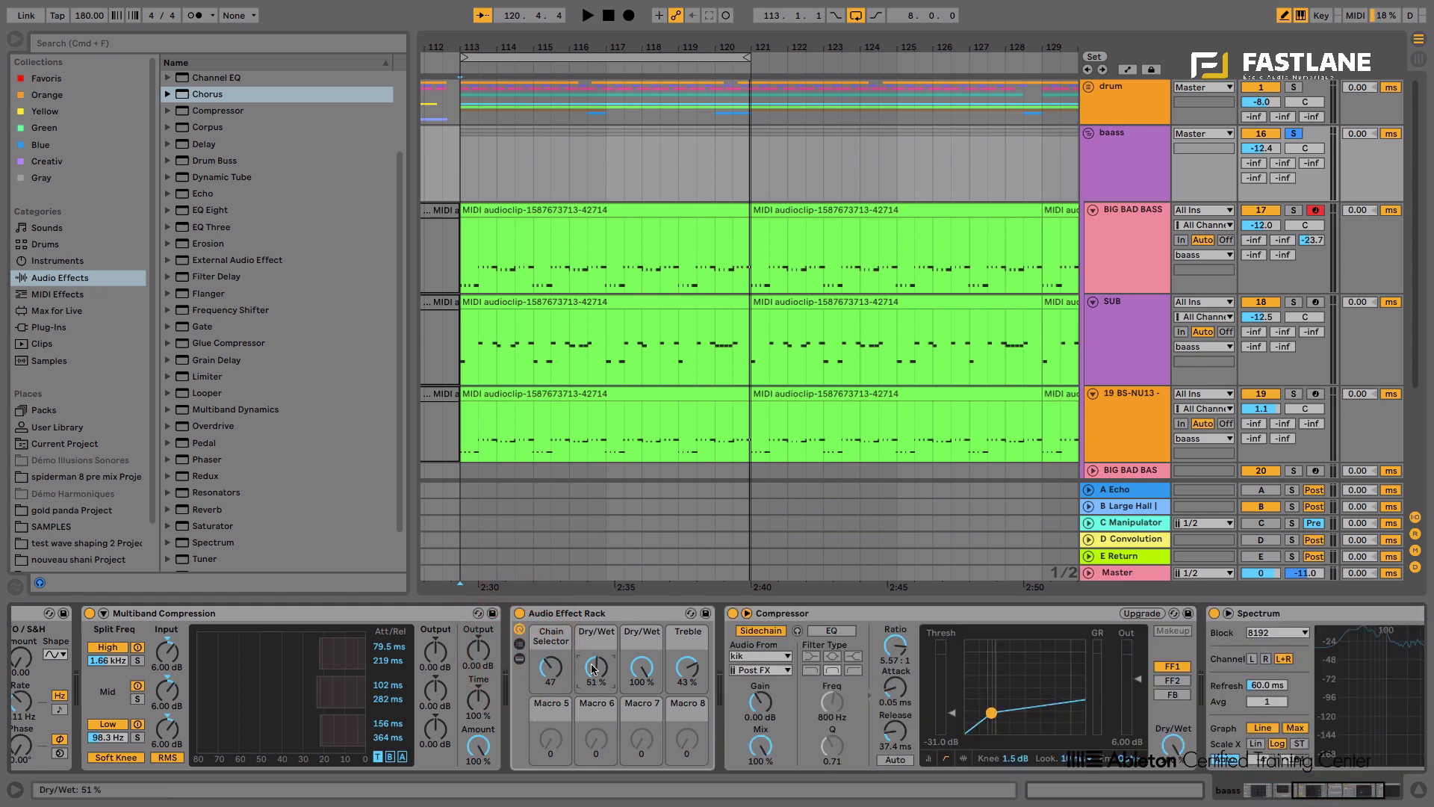
pyautogui.press('space')
pyautogui.moveTo(551, 667)
pyautogui.mouseDown()
pyautogui.moveTo(551, 701)
pyautogui.moveTo(550, 653)
pyautogui.mouseUp()
pyautogui.moveTo(687, 667); pyautogui.dragTo(687, 627)
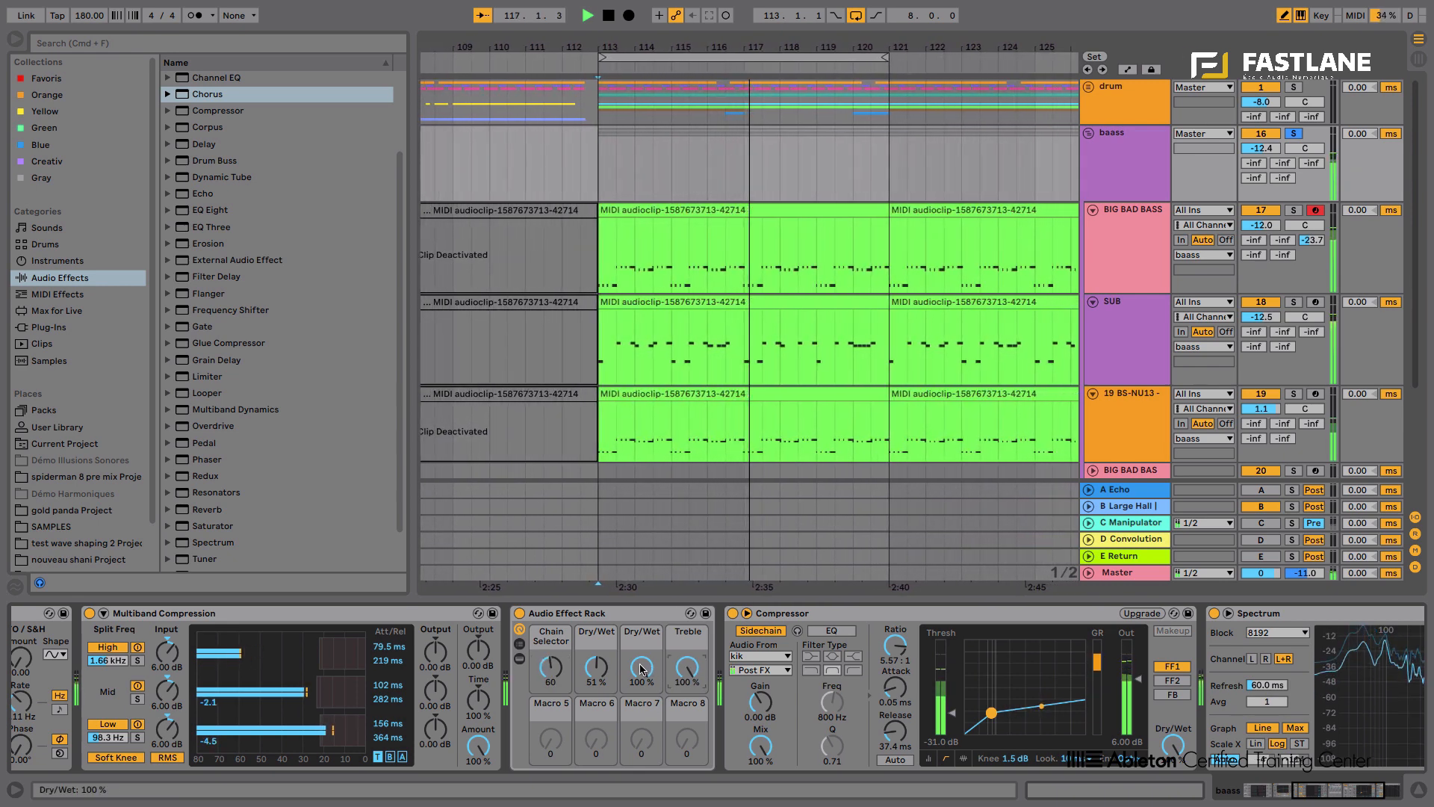
pyautogui.moveTo(640, 670); pyautogui.dragTo(640, 682)
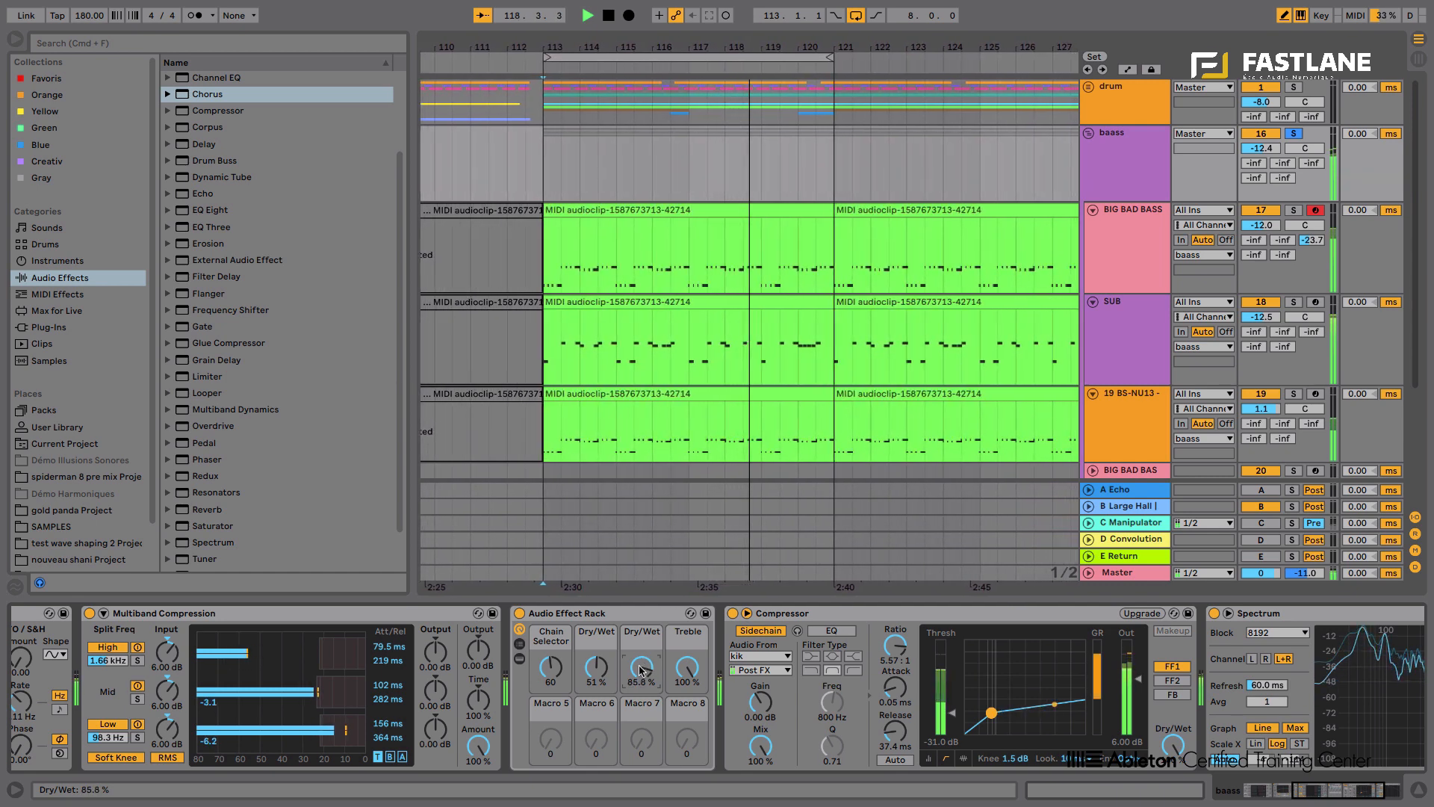
pyautogui.press('space')
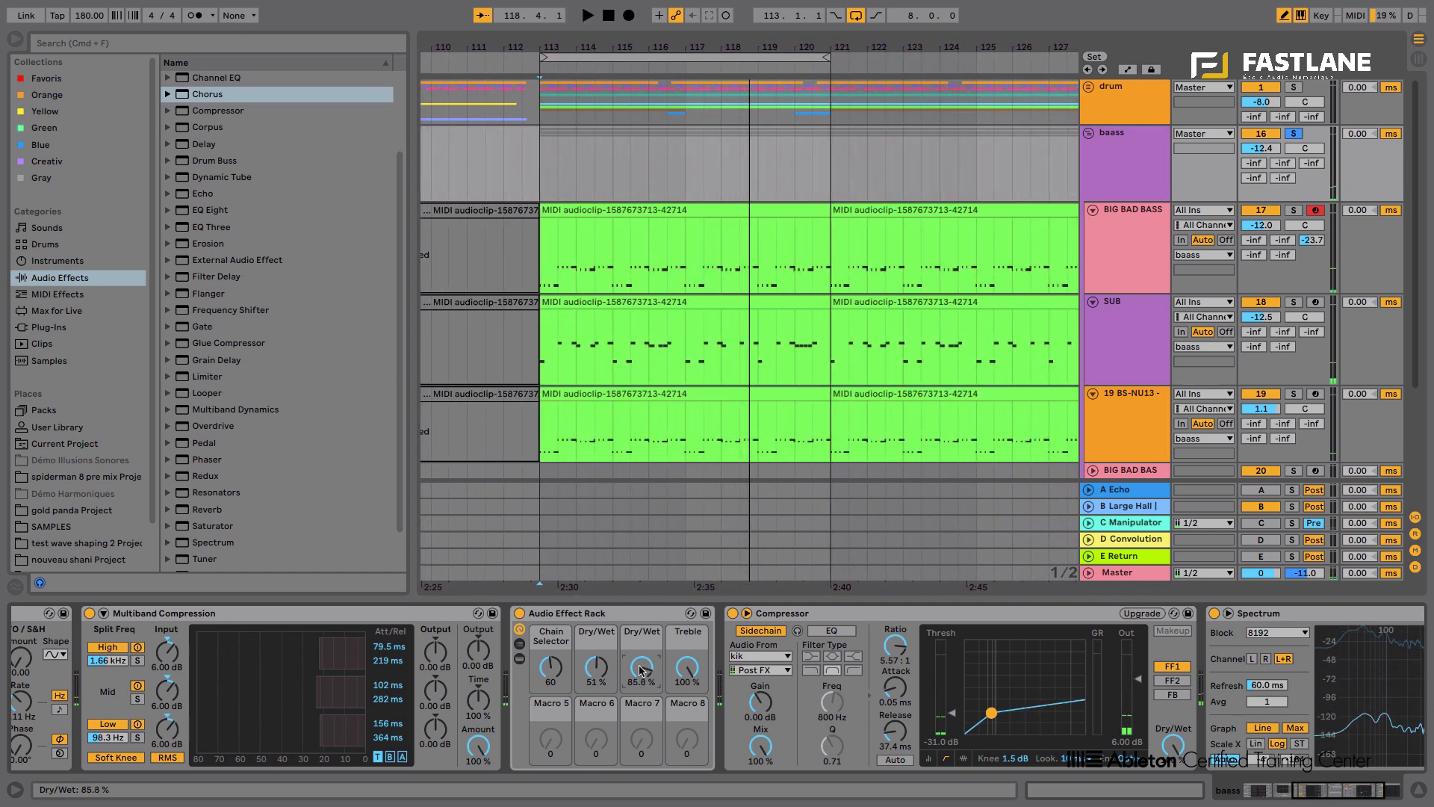